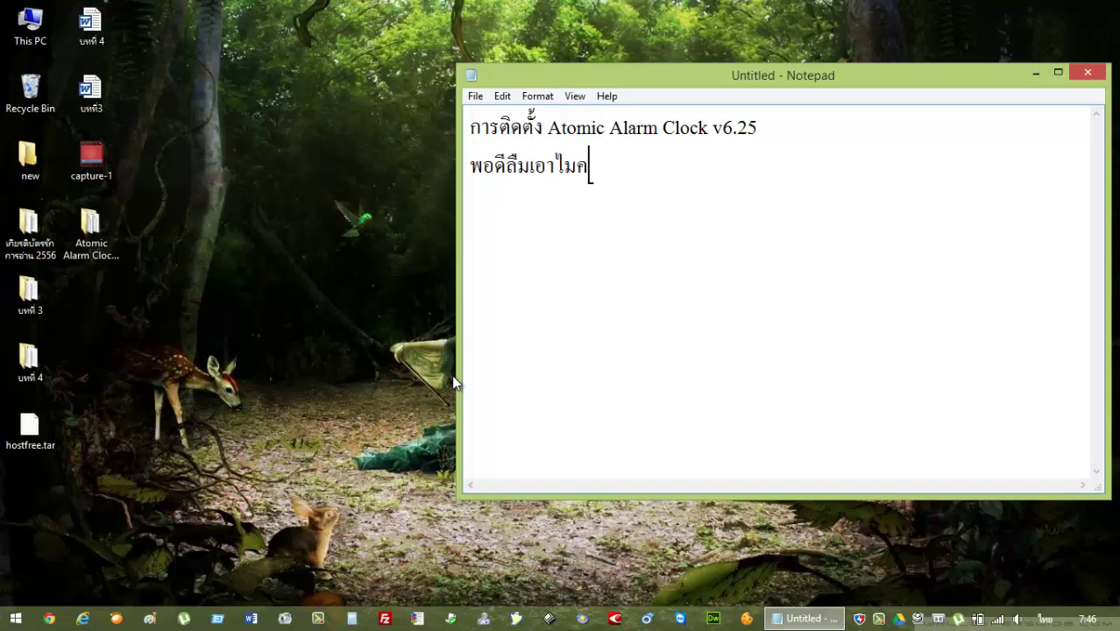
# Complete the second line of the Notepad note as "พอดีลืมเอาไมค์มา แหะ ๆ ไม่มีเสียงนะครับ" and start a new line.
pyautogui.write('์มา แหะ ๆ ')
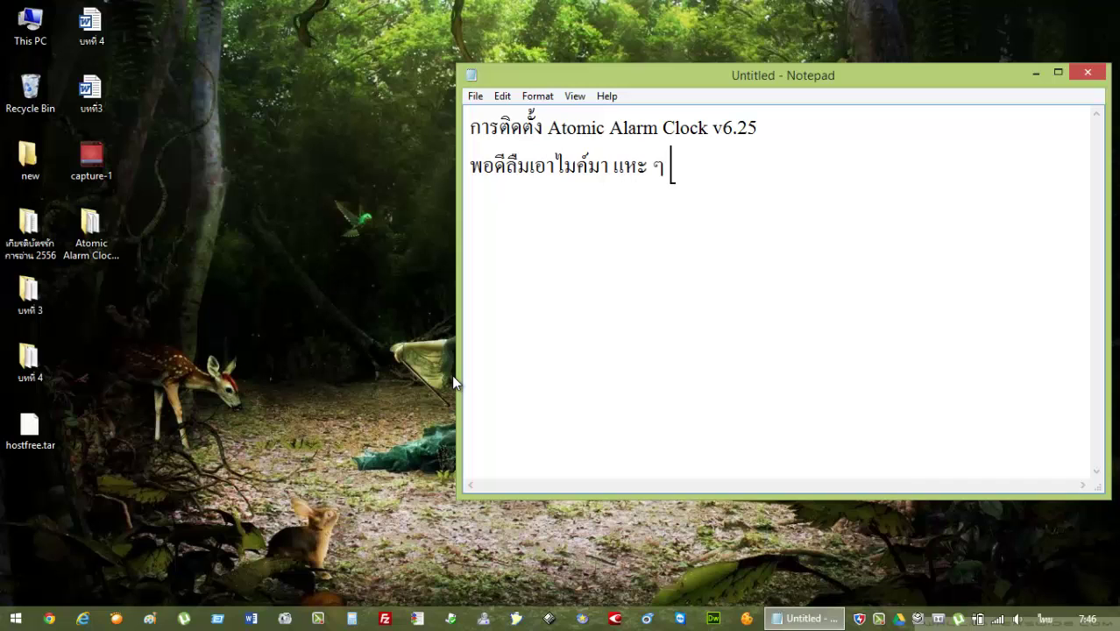
pyautogui.write('ไม่มีเสียงน')
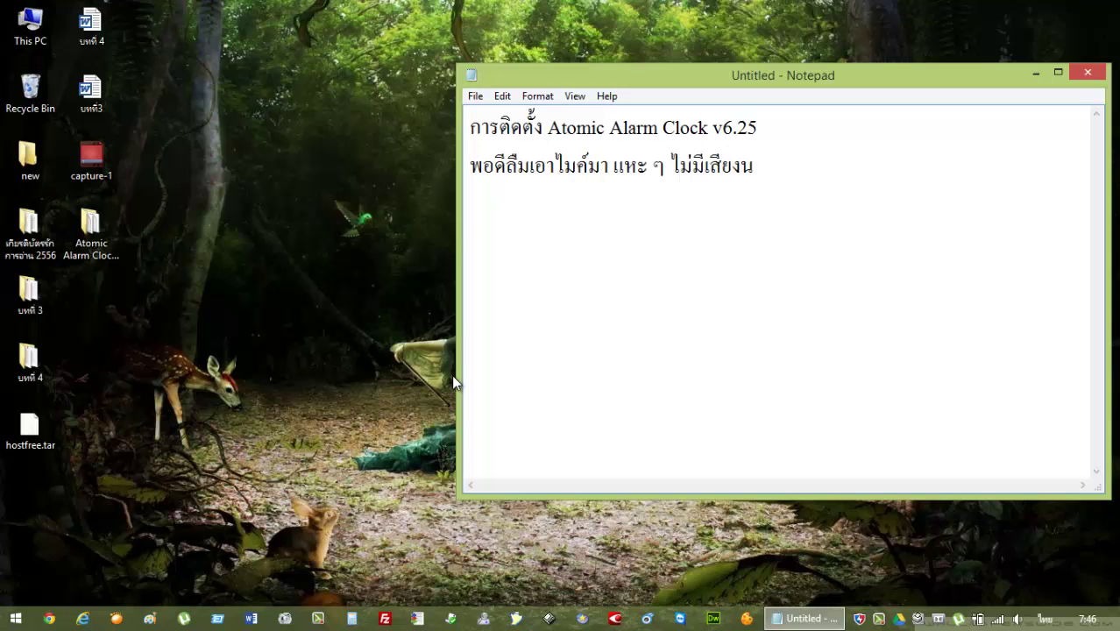
pyautogui.write('ะครับ')
pyautogui.press('Return')
# Open the x64 folder inside the Atomic Alarm Clock v6.25 folder on the desktop.
pyautogui.doubleClick(91, 229)
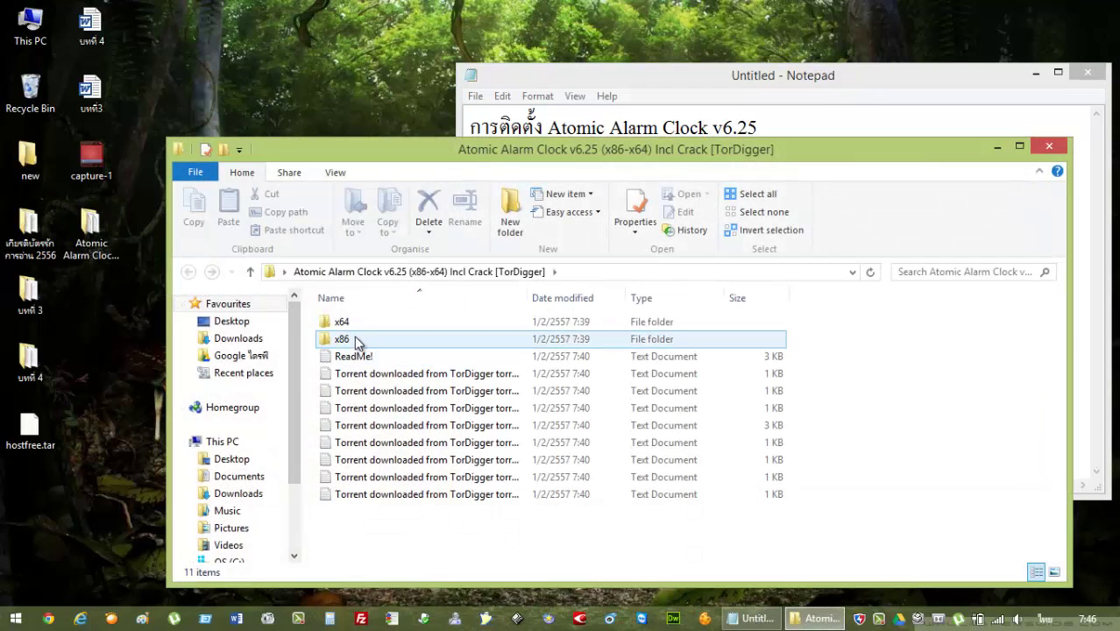
pyautogui.doubleClick(351, 324)
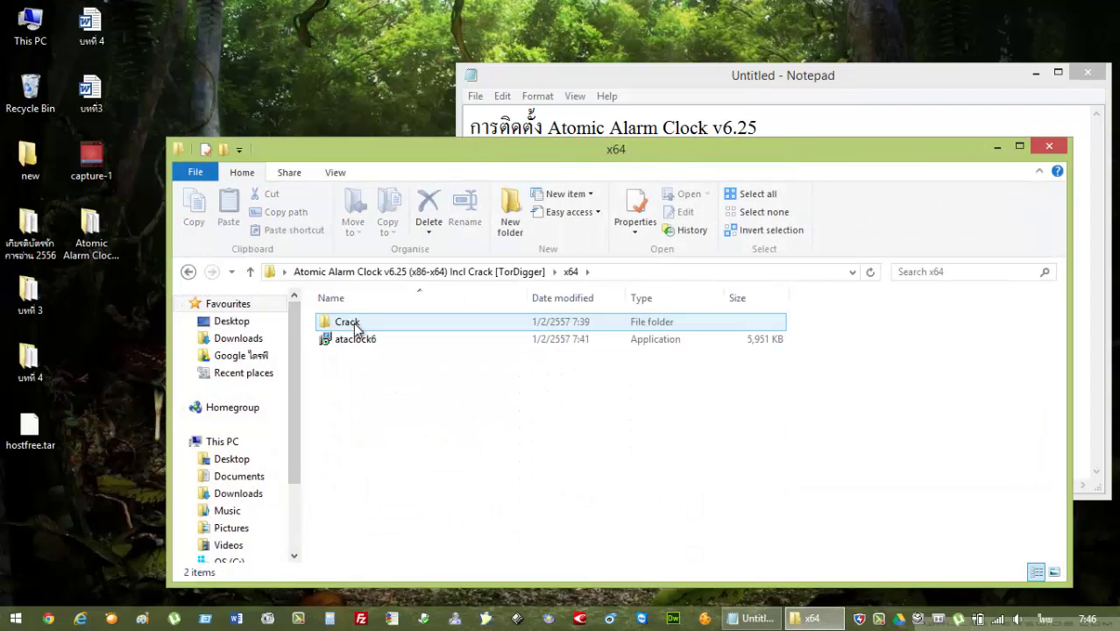
# Switch to Notepad and add the line "ถ้า win 32 ให้เลือ x86" as the third line of the note.
pyautogui.click(639, 122)
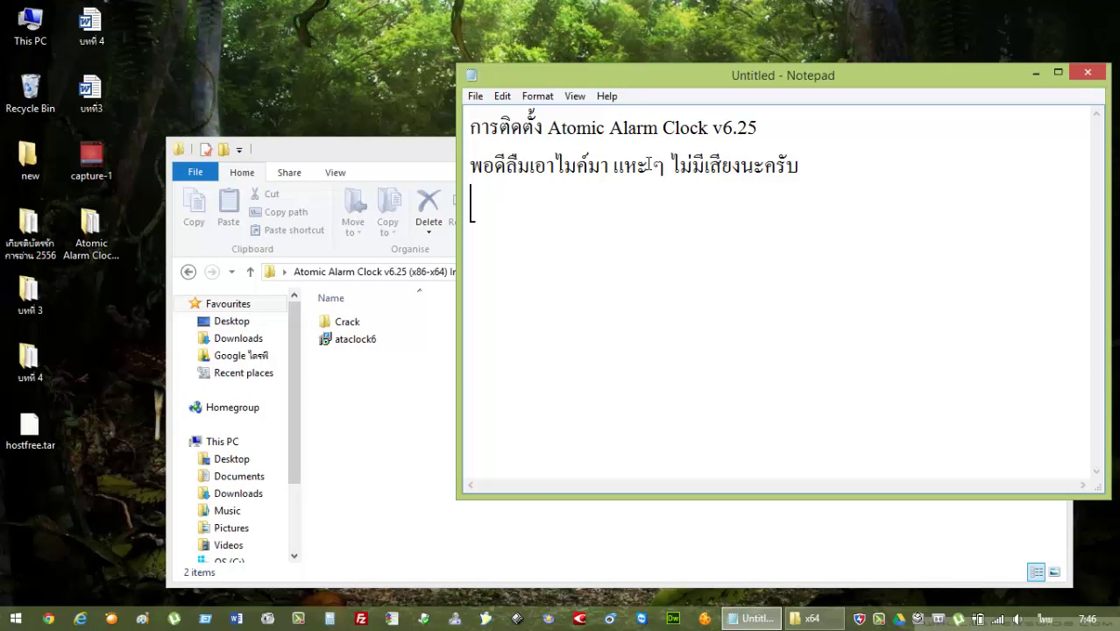
pyautogui.write('ถ้า')
pyautogui.hotkey('alt', 'shift')
pyautogui.write('win 3')
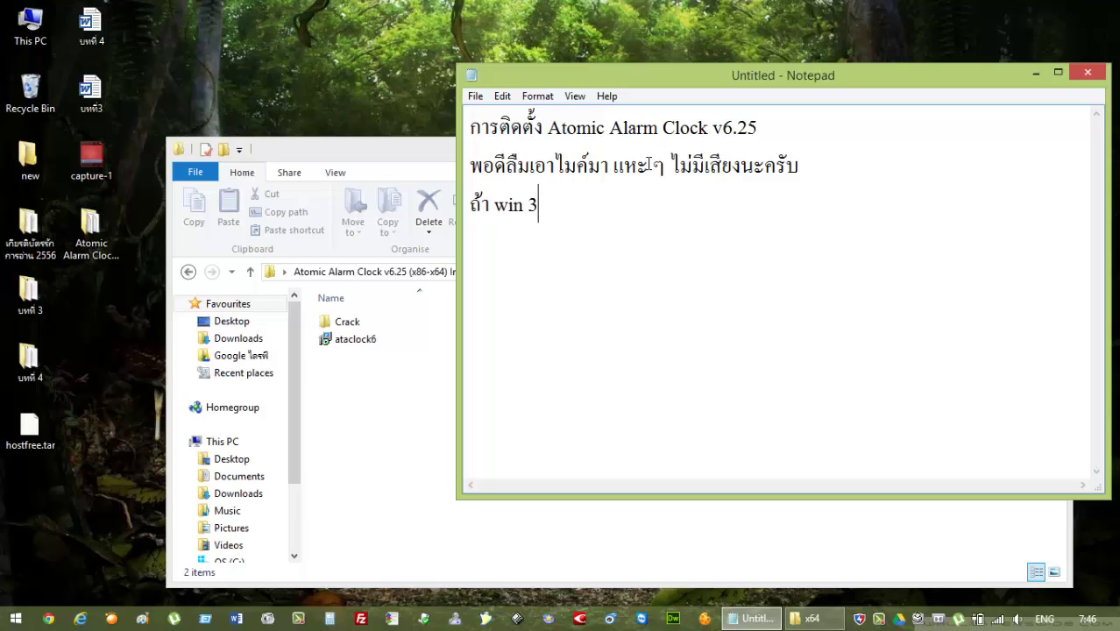
pyautogui.write('2')
pyautogui.hotkey('alt', 'shift')
pyautogui.write('ให้เลือ')
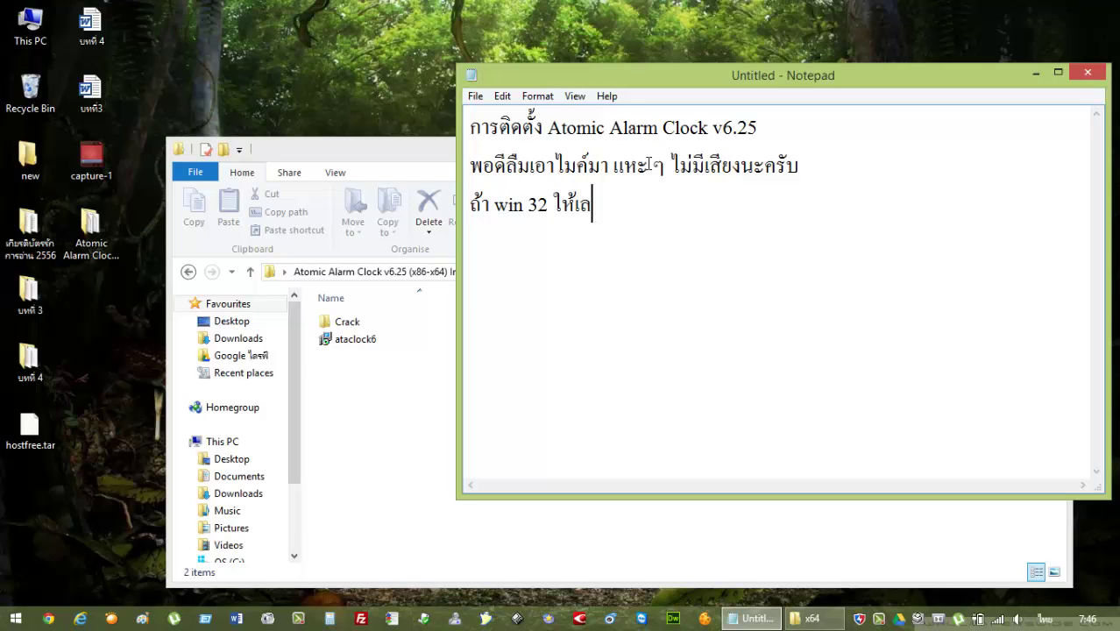
pyautogui.hotkey('alt', 'shift')
pyautogui.write('x86')
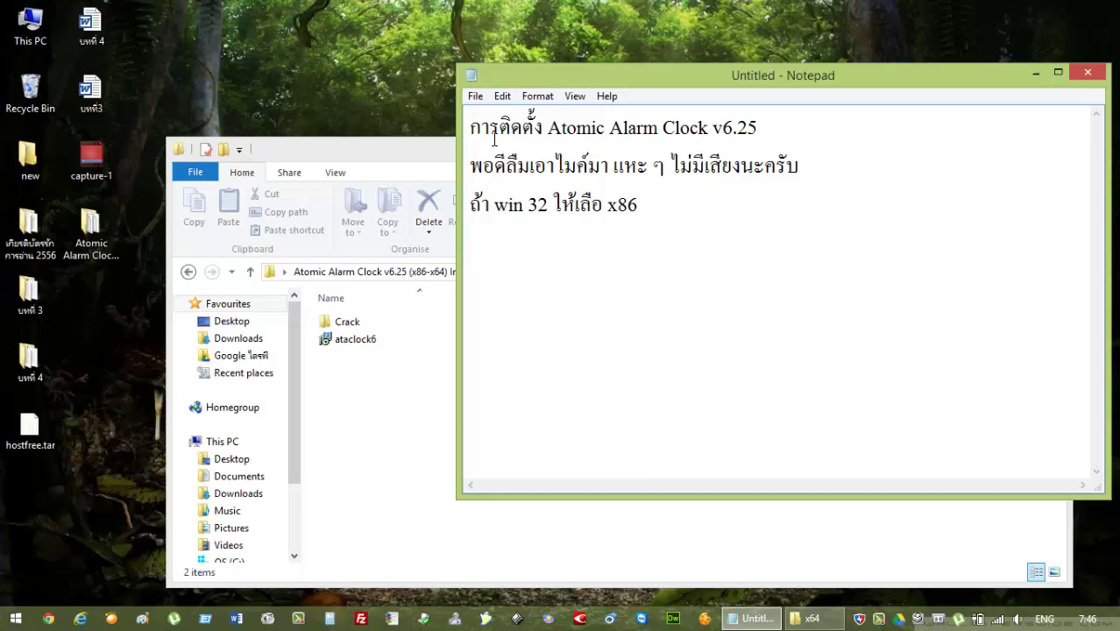
# Install Atomic Alarm Clock with ataclock6, accepting the license agreement and default settings, and finish setup without launching the program.
pyautogui.doubleClick(342, 340)
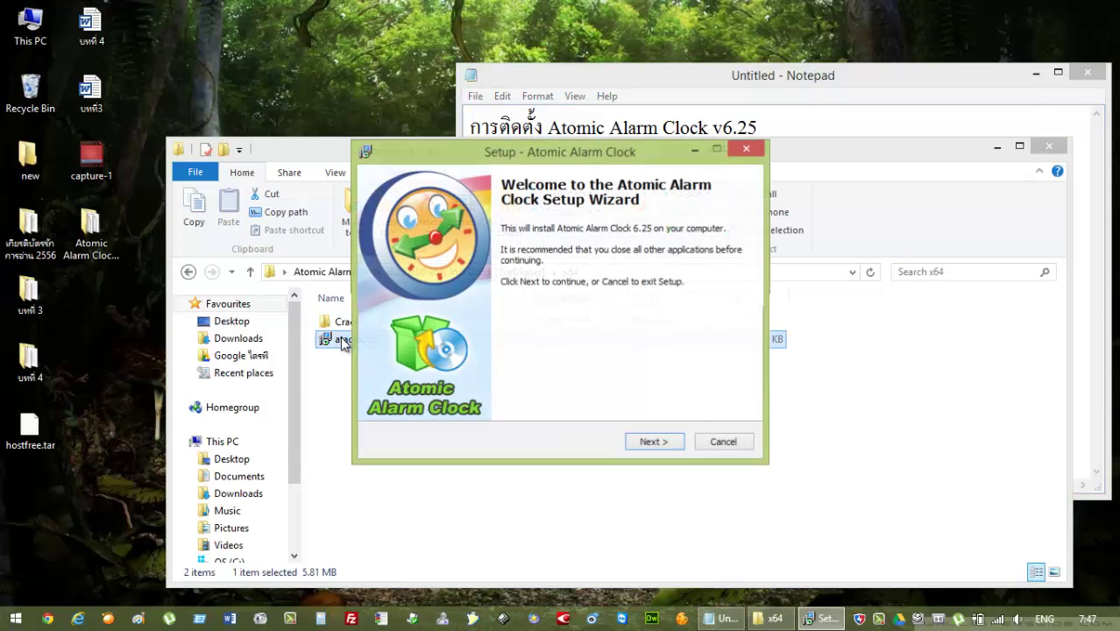
pyautogui.click(663, 442)
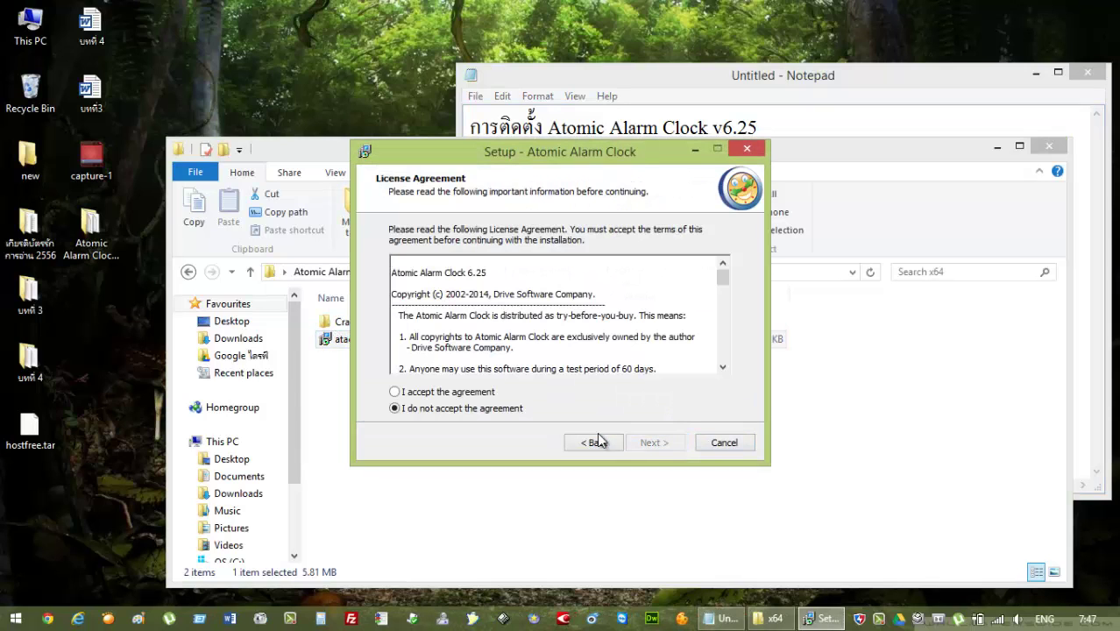
pyautogui.click(484, 392)
pyautogui.click(651, 444)
pyautogui.click(649, 439)
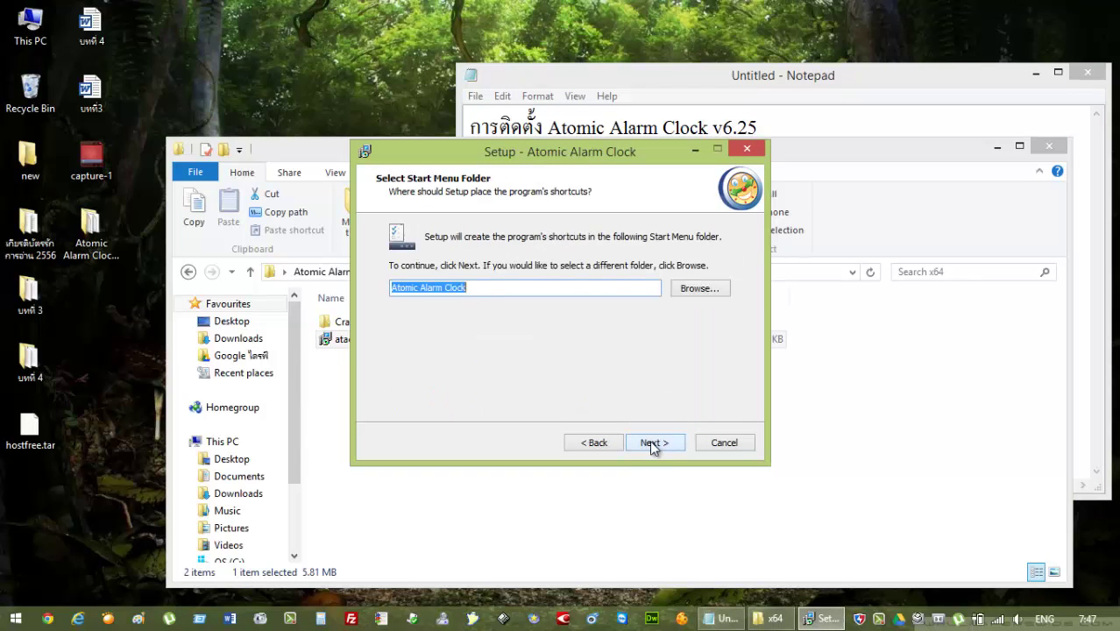
pyautogui.click(650, 442)
pyautogui.click(651, 442)
pyautogui.click(651, 442)
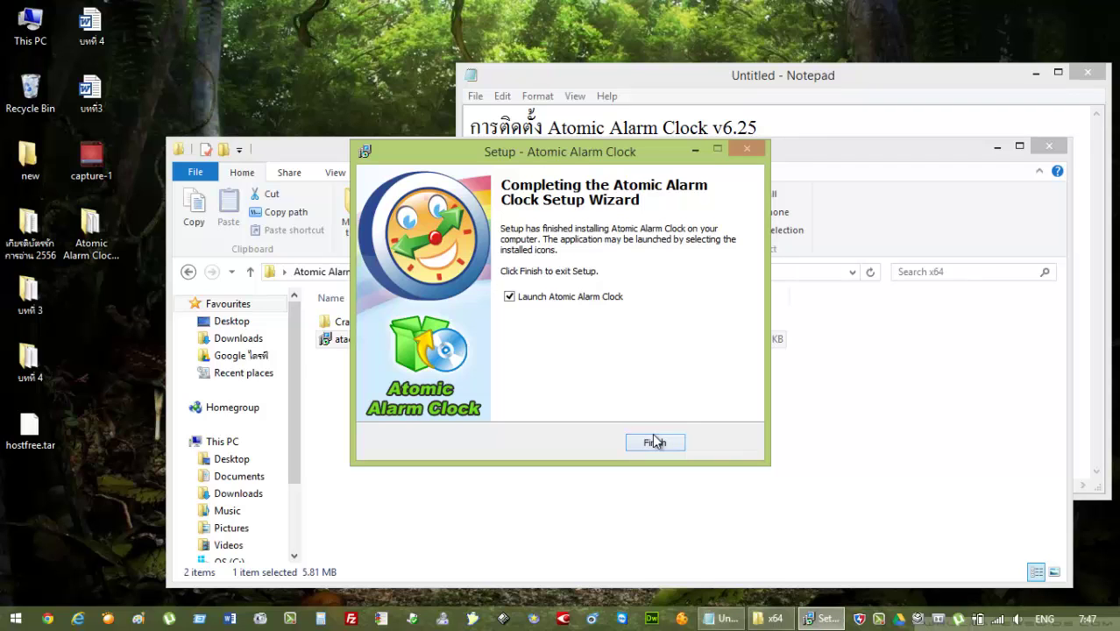
pyautogui.click(511, 297)
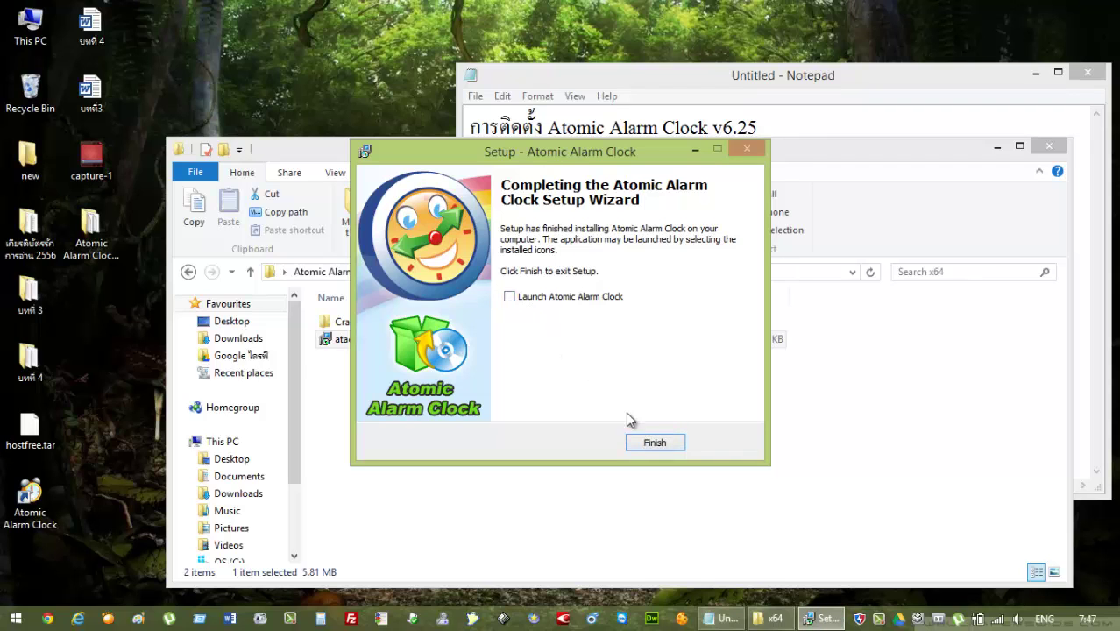
pyautogui.click(649, 442)
# Open the Crack folder and copy its AtomicAlarmClock application file.
pyautogui.doubleClick(342, 321)
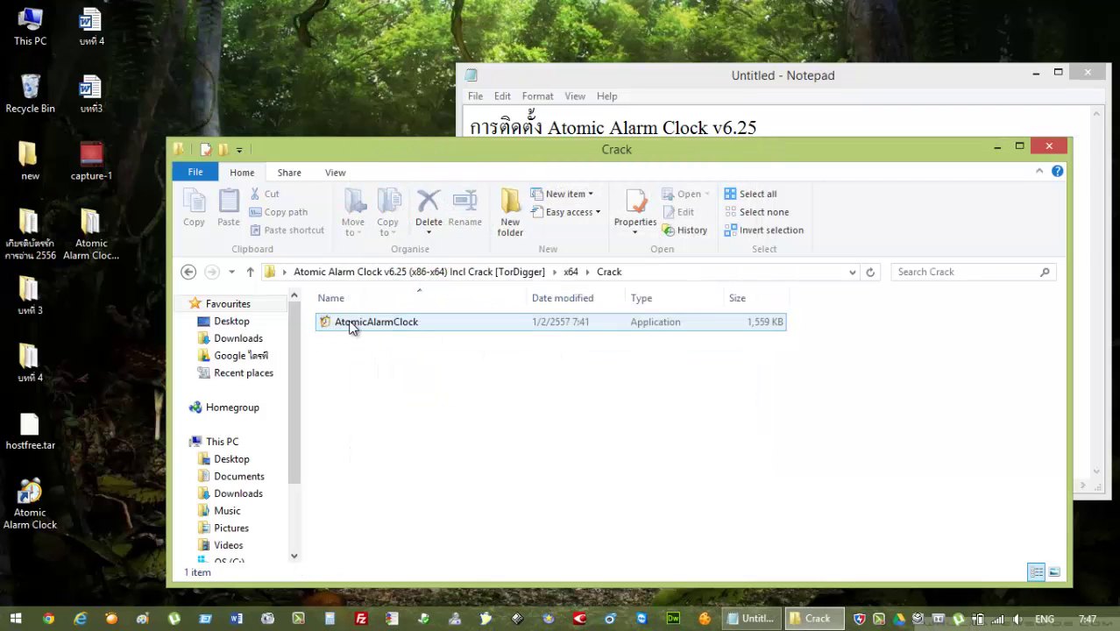
pyautogui.rightClick(351, 324)
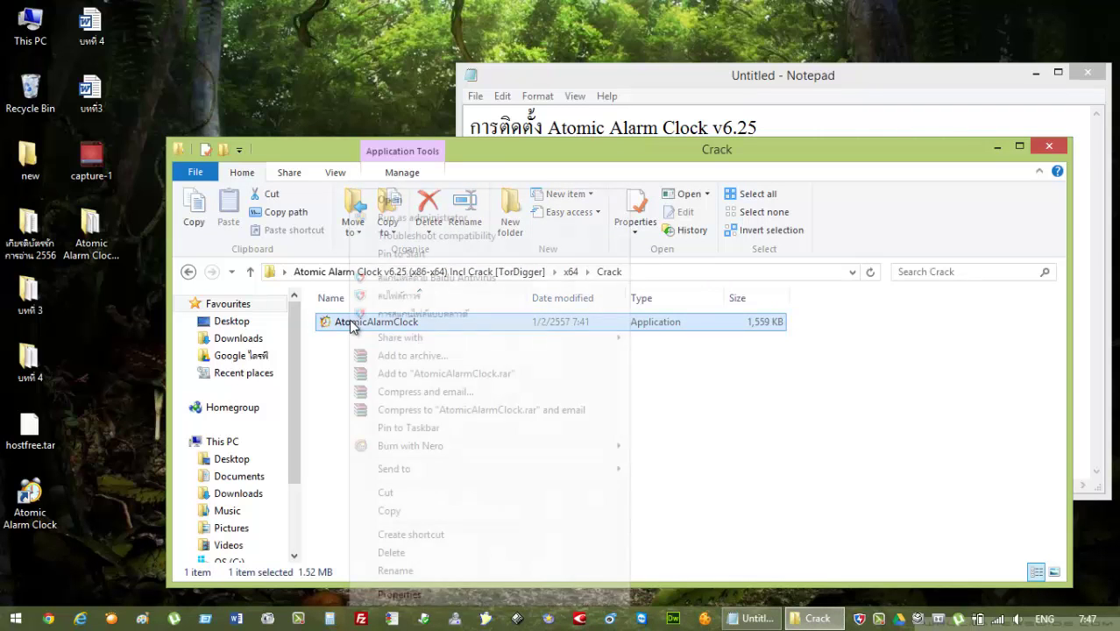
pyautogui.click(405, 515)
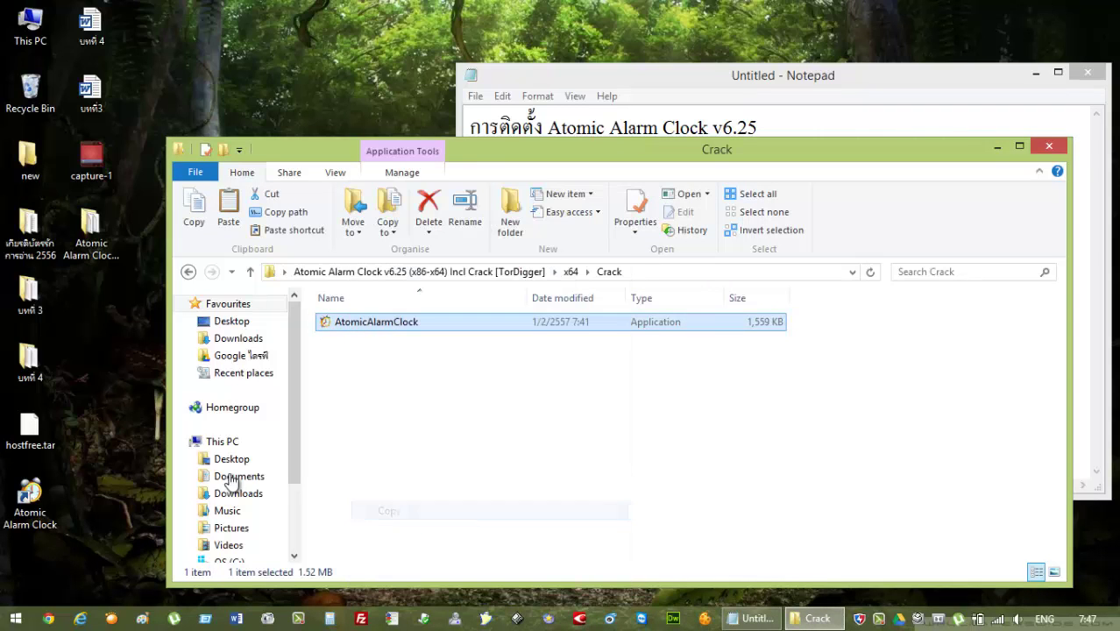
# Open the file location of the Atomic Alarm Clock desktop shortcut and paste the copied file, replacing AtomicAlarmClock.exe with administrator permission.
pyautogui.rightClick(44, 497)
pyautogui.click(79, 485)
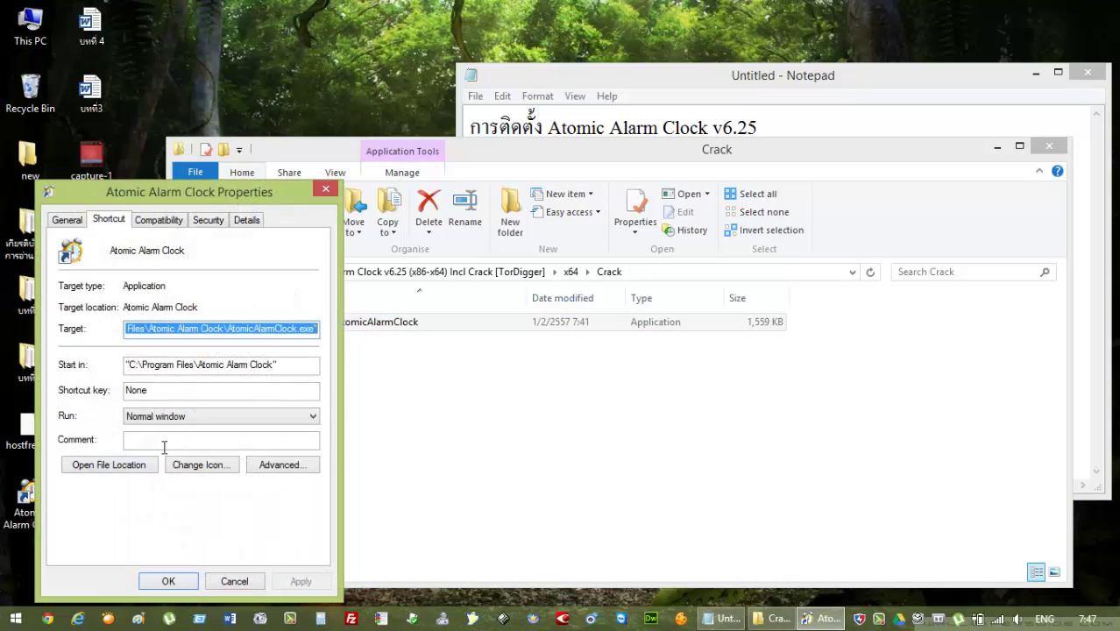
pyautogui.click(132, 465)
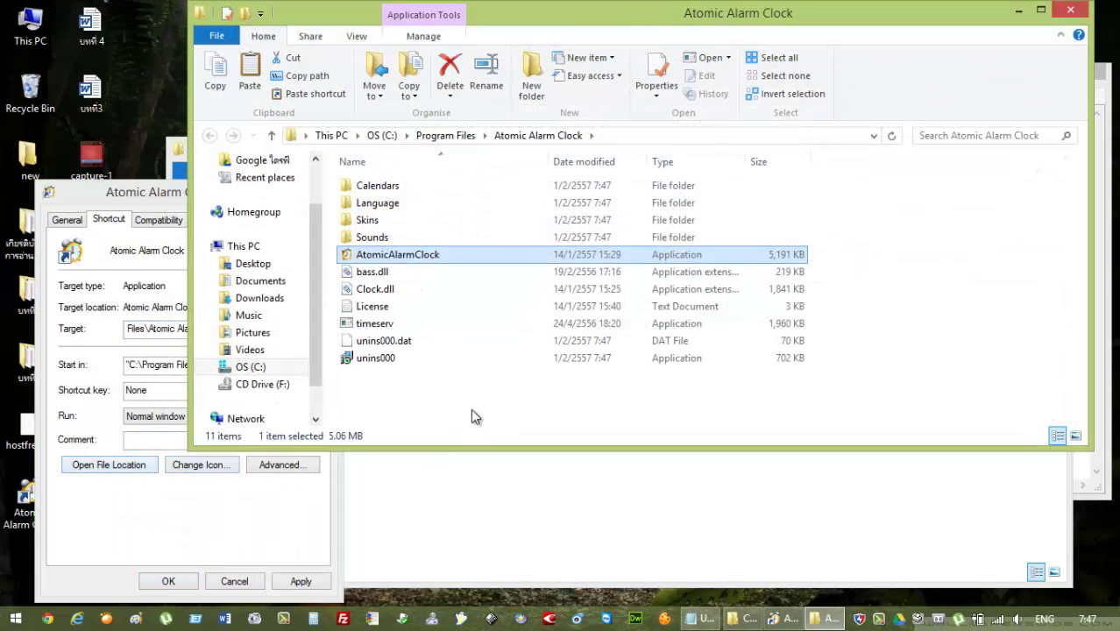
pyautogui.rightClick(470, 408)
pyautogui.click(511, 290)
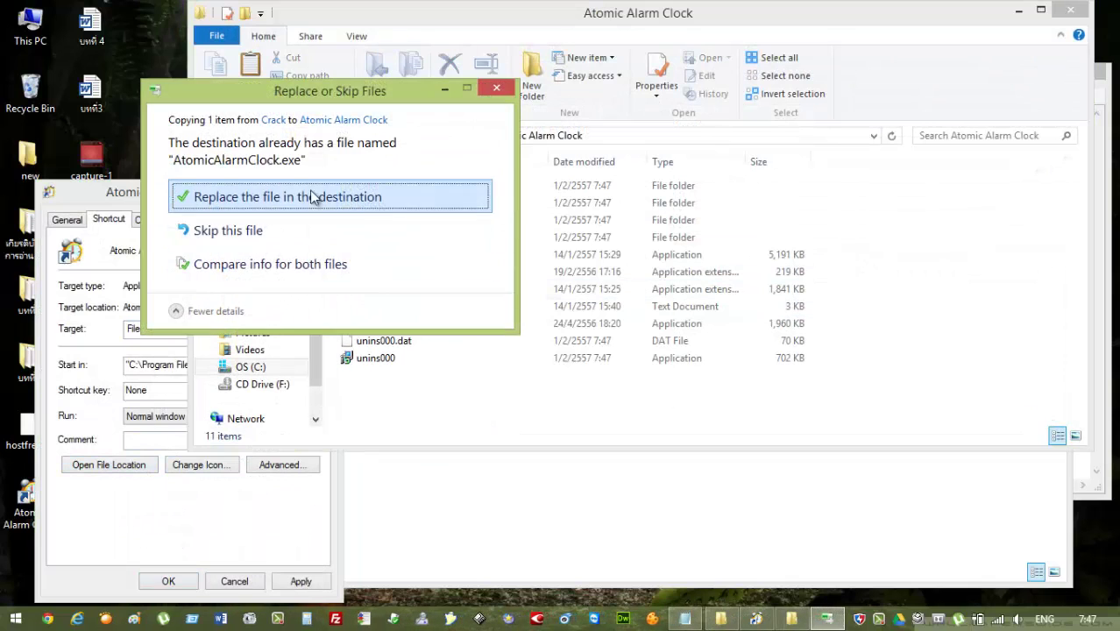
pyautogui.click(276, 195)
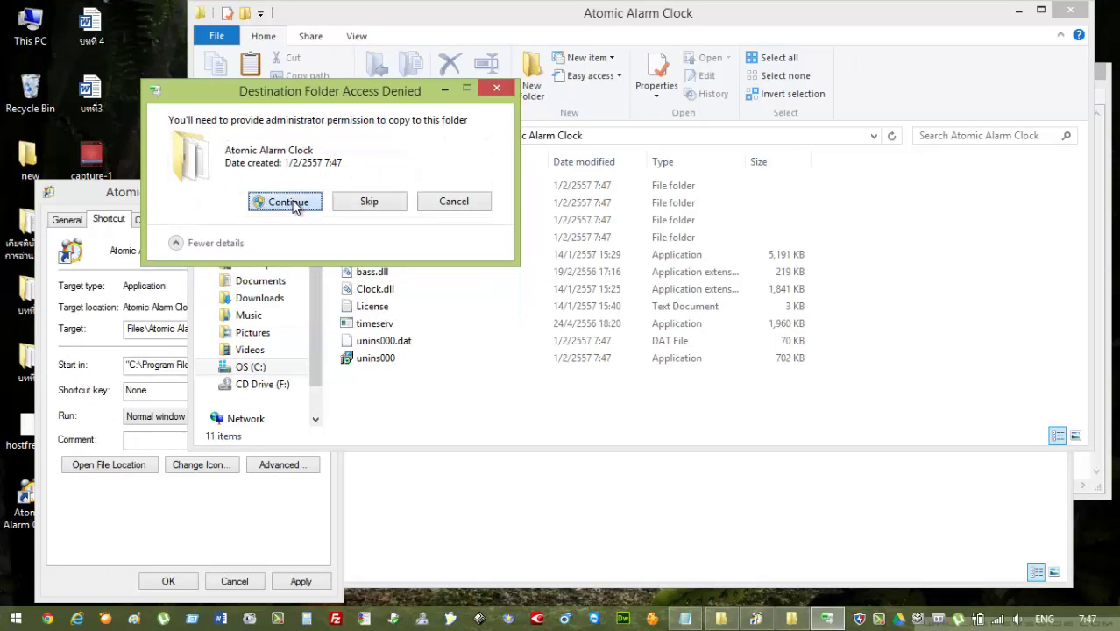
pyautogui.click(296, 199)
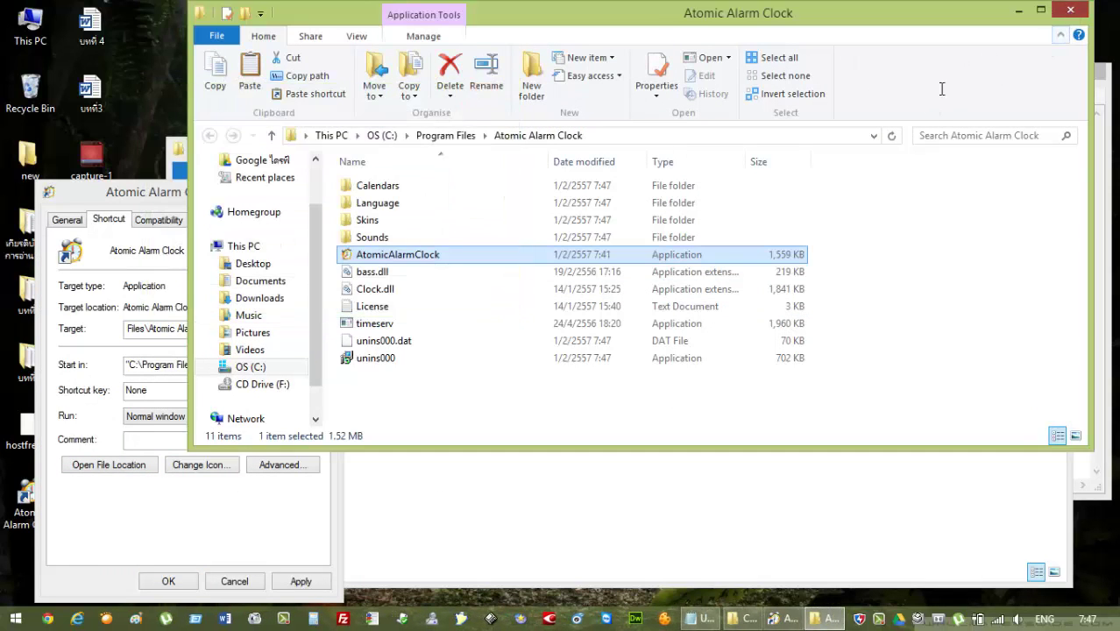
# Close the installation folder, shortcut properties and Crack folder windows, and launch Atomic Alarm Clock from its desktop shortcut.
pyautogui.click(1070, 9)
pyautogui.press('Escape')
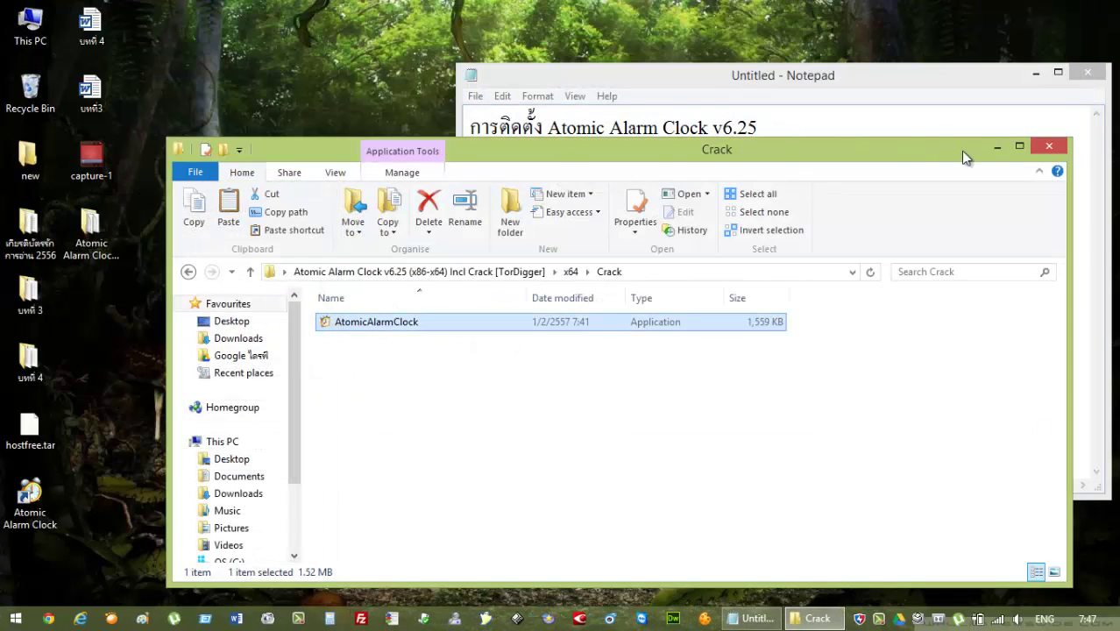
pyautogui.click(1048, 147)
pyautogui.click(36, 484)
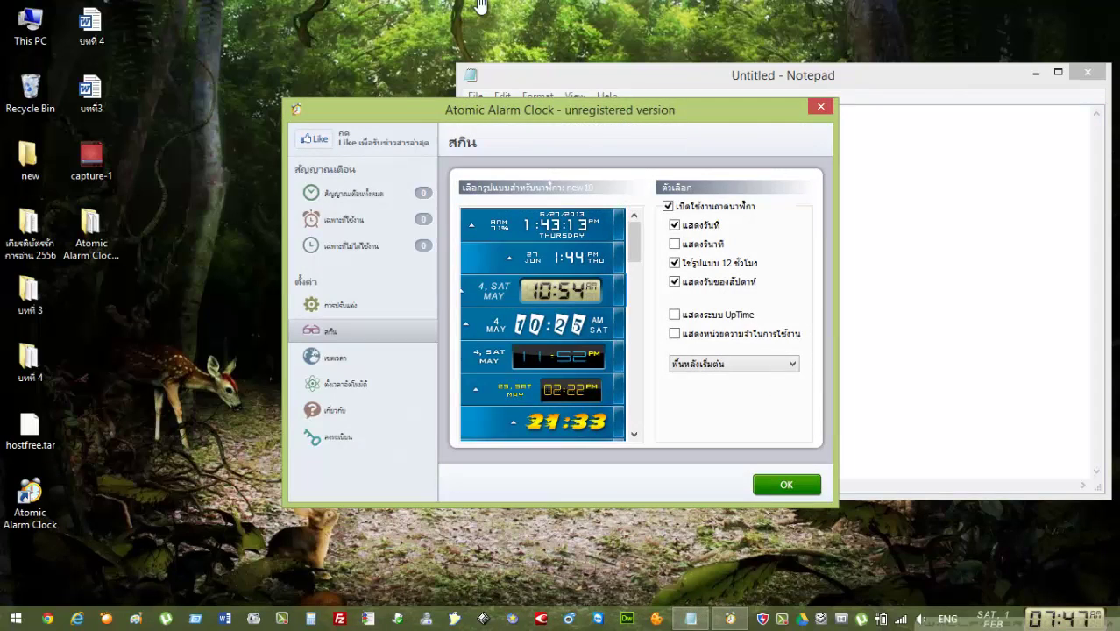
# Show the active alarms list (เฉพาะที่ใช้งาน) in Atomic Alarm Clock and accept the offer of help filling in alarms.
pyautogui.moveTo(582, 109); pyautogui.dragTo(384, 72)
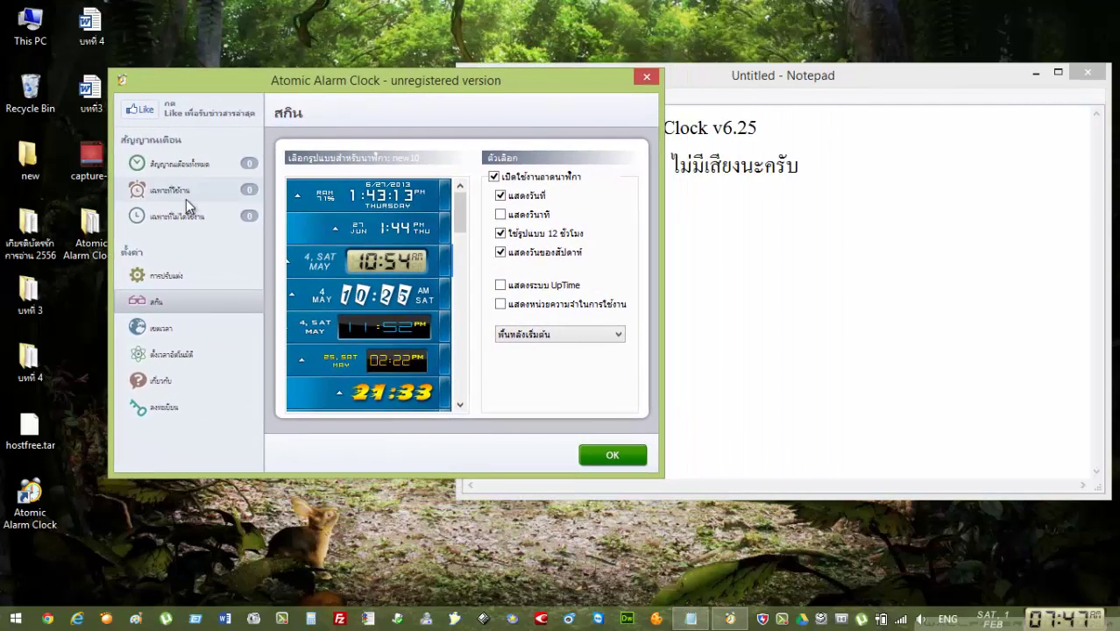
pyautogui.click(185, 198)
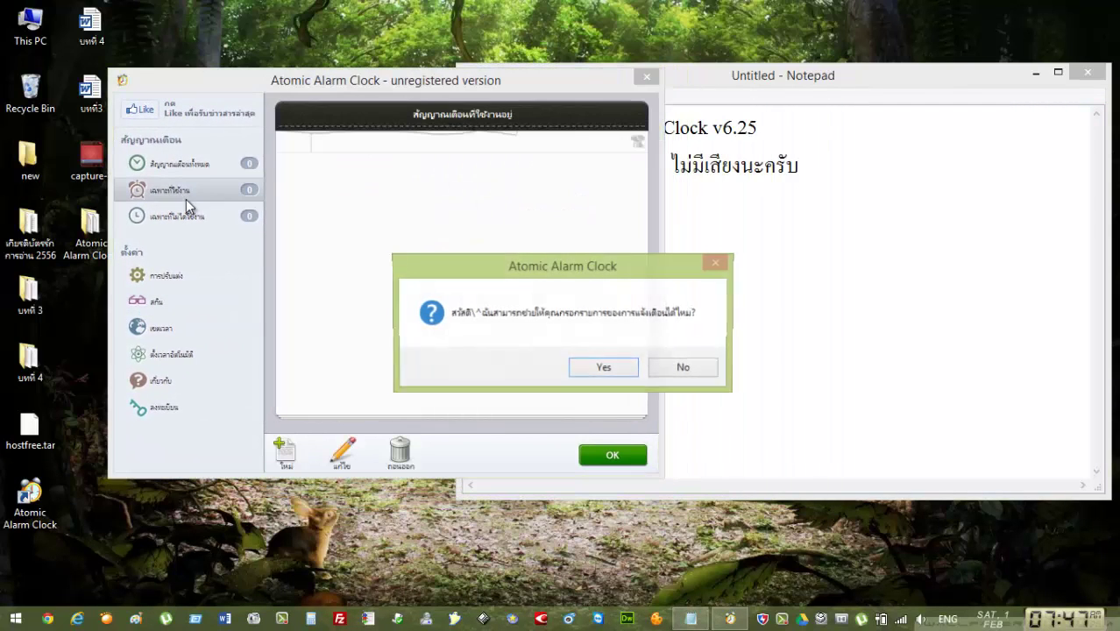
pyautogui.click(604, 369)
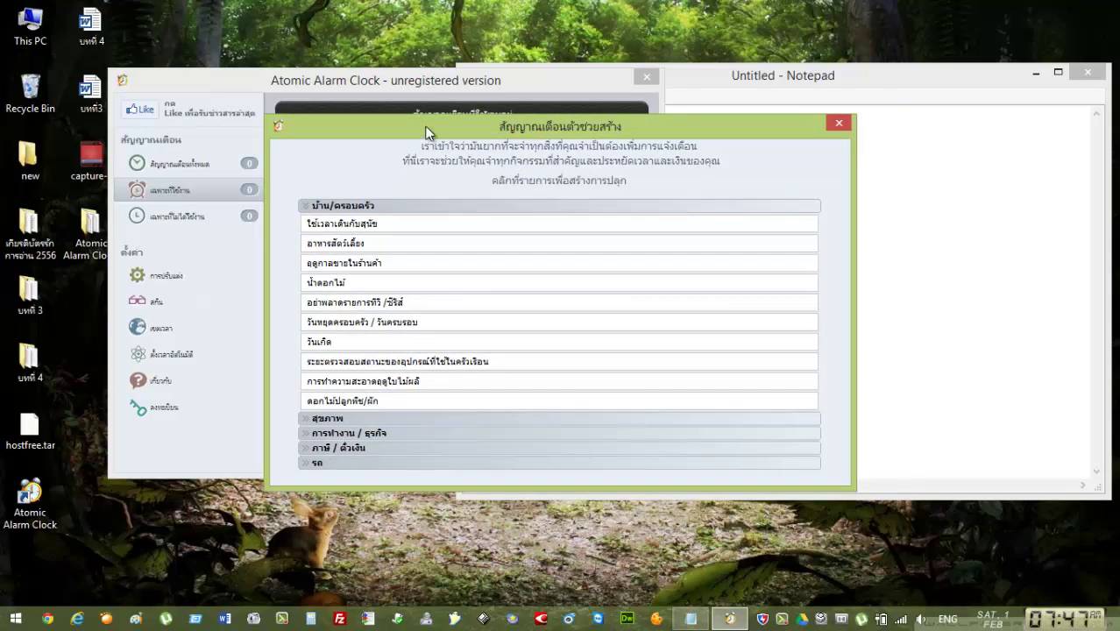
# Expand the การทำงาน / ธุรกิจ category in the alarm wizard and choose การประชุมเป็นระยะ ๆ for a new alarm.
pyautogui.moveTo(434, 129); pyautogui.dragTo(338, 137)
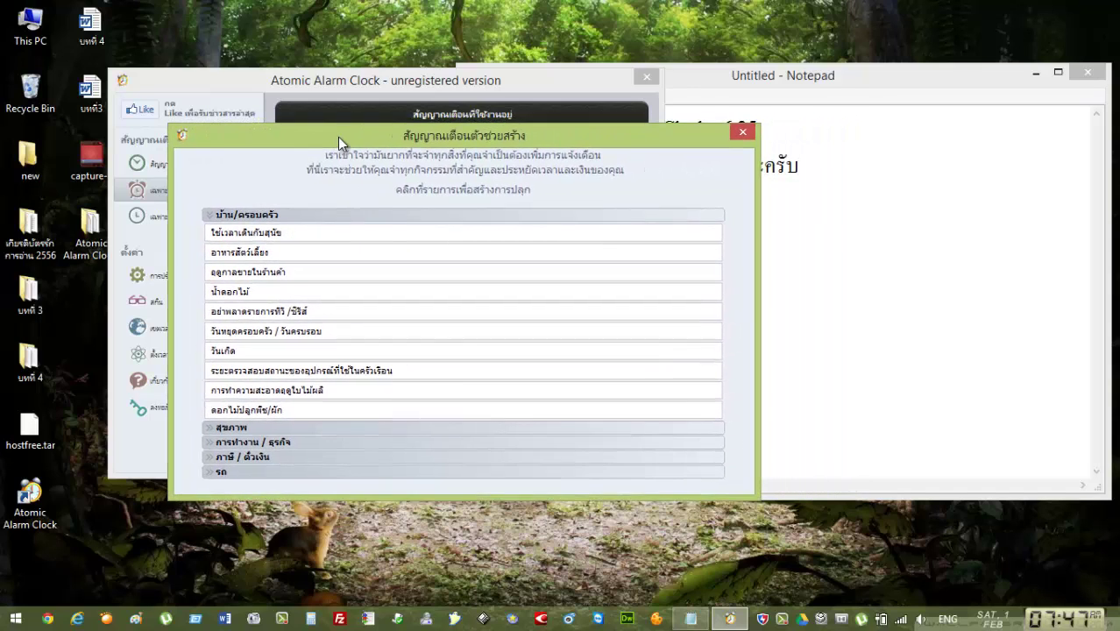
pyautogui.click(233, 445)
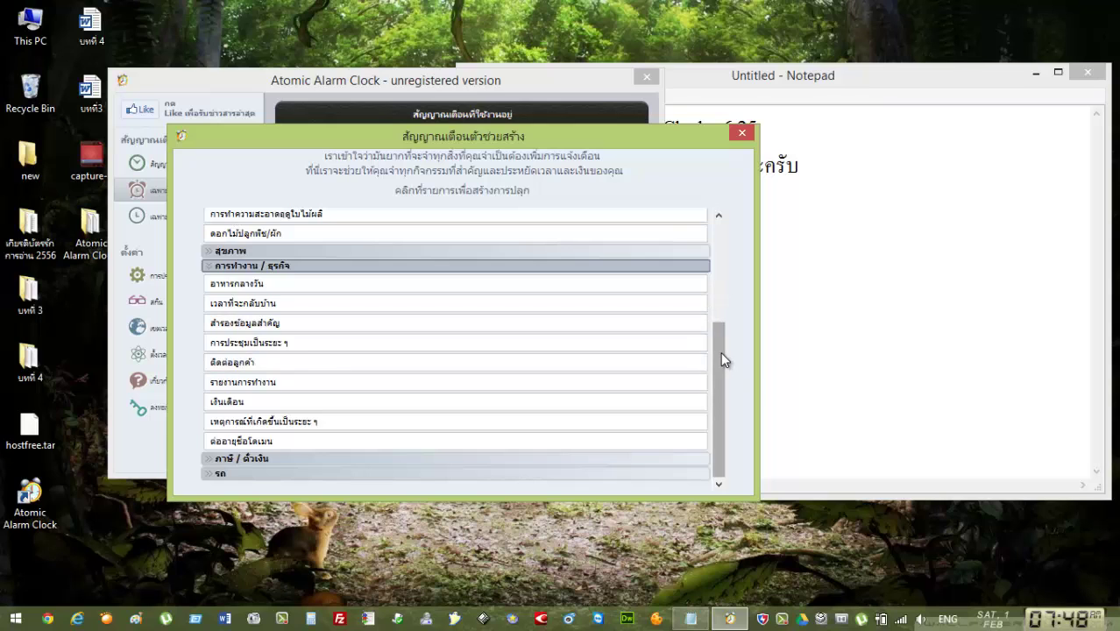
pyautogui.moveTo(720, 351); pyautogui.dragTo(721, 397)
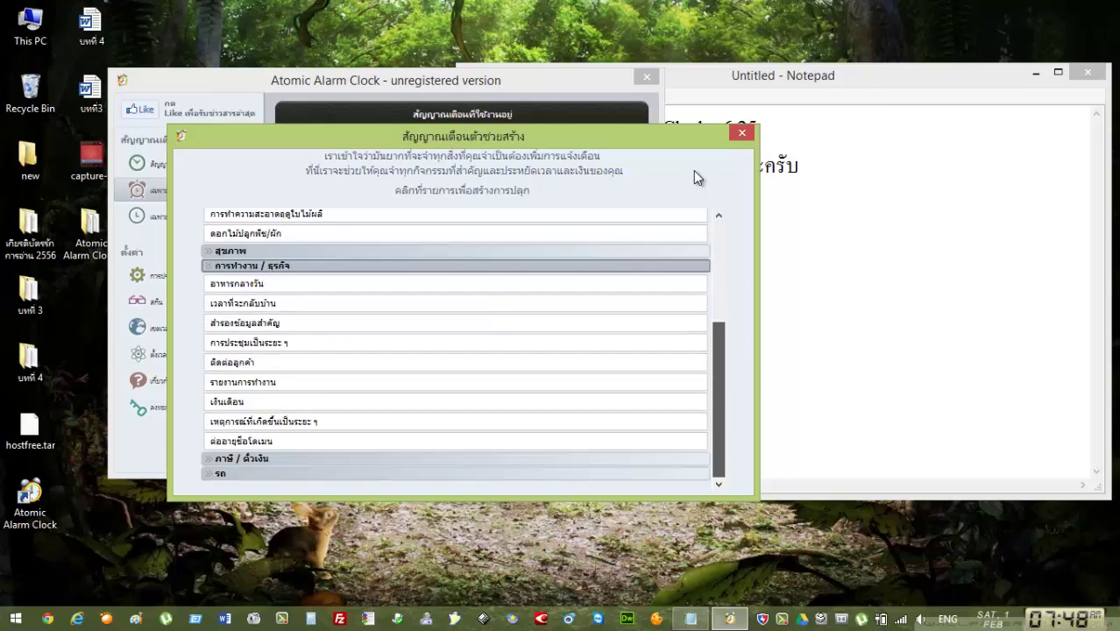
pyautogui.scroll(3, 700, 230)
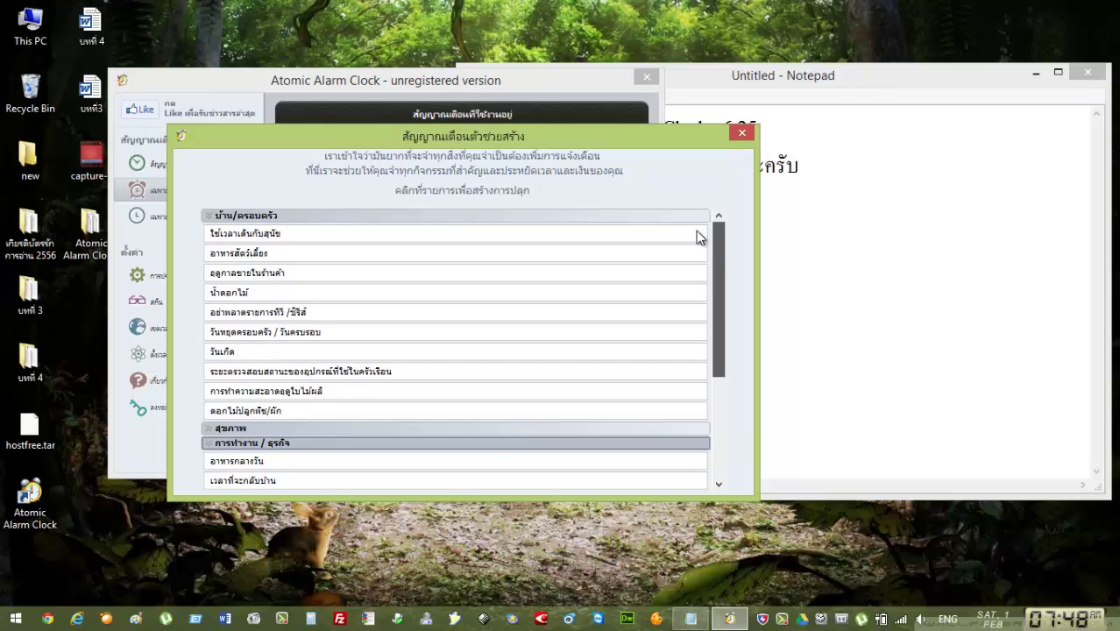
pyautogui.moveTo(710, 250); pyautogui.dragTo(714, 355)
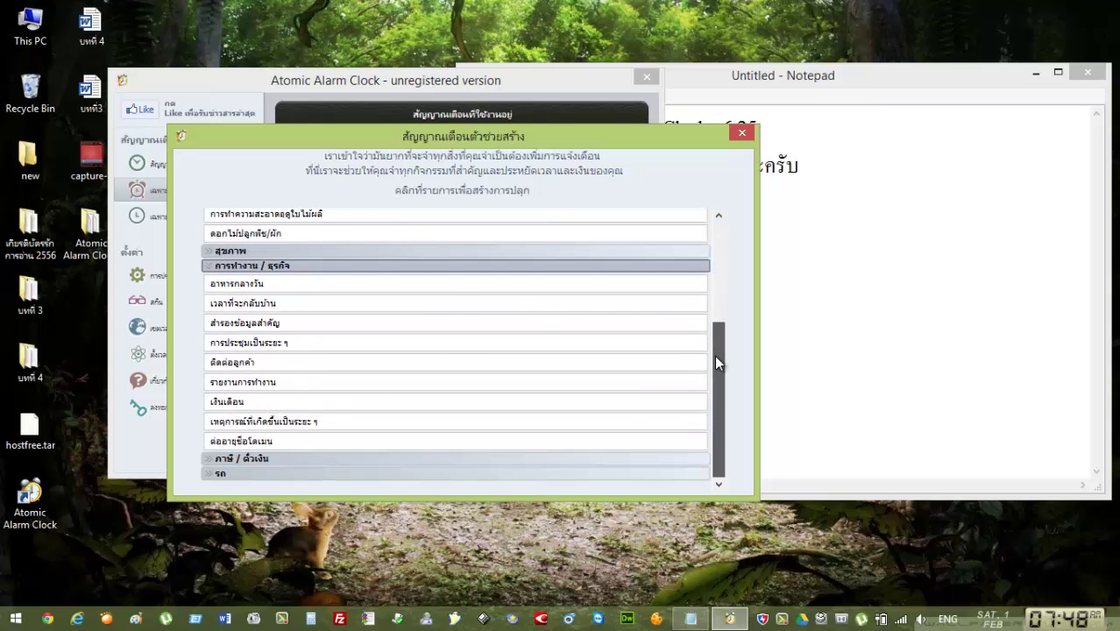
pyautogui.click(298, 350)
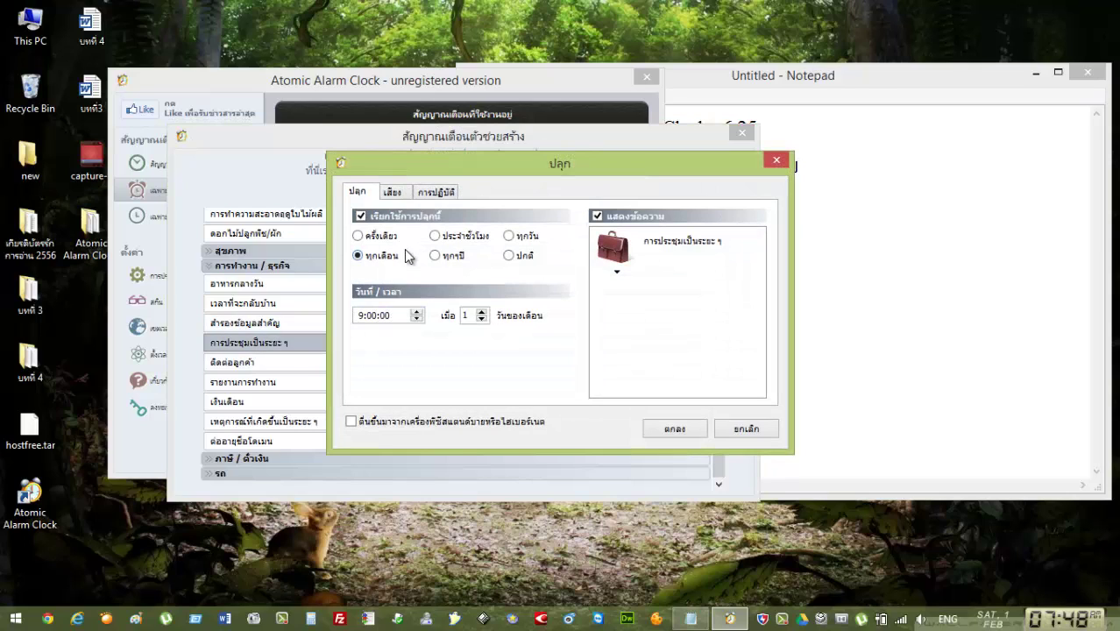
# Set the alarm to repeat every day (ทุกวัน) and exclude Saturday (ส.) and Sunday (อา.).
pyautogui.click(509, 237)
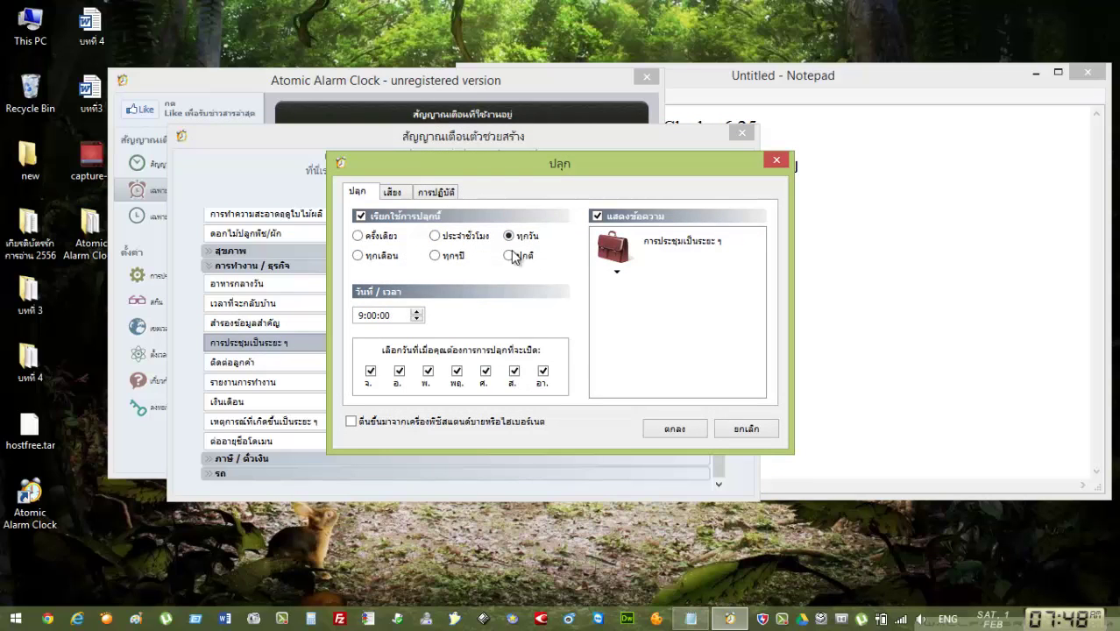
pyautogui.click(514, 372)
pyautogui.click(543, 372)
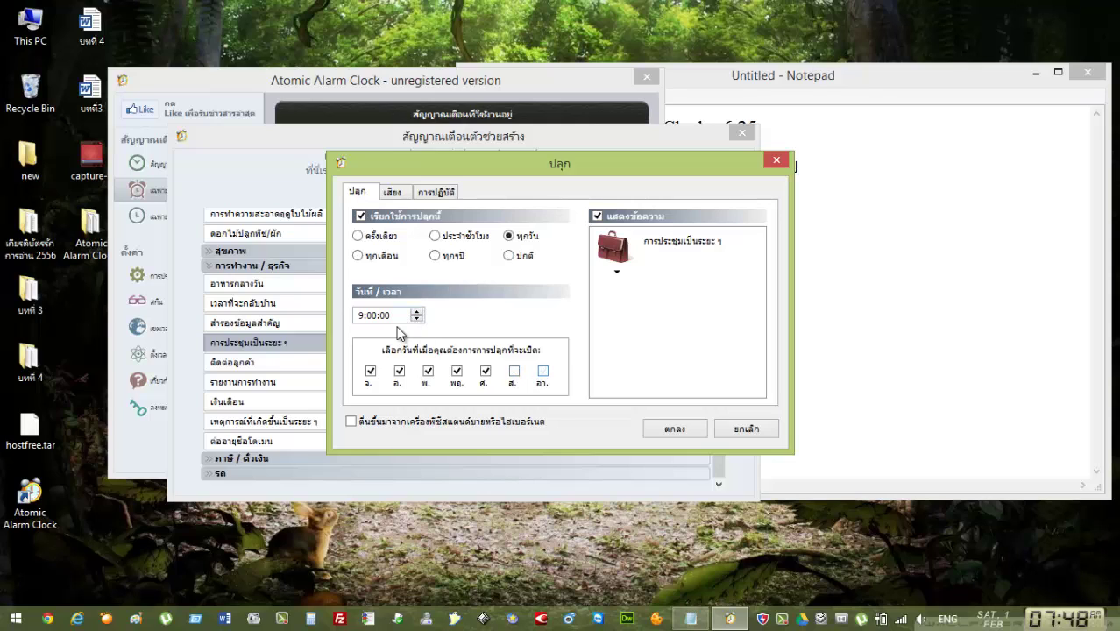
# Set the meeting alarm's time to 8:00:00 and enable sound playback (เล่นเสียง).
pyautogui.click(360, 315)
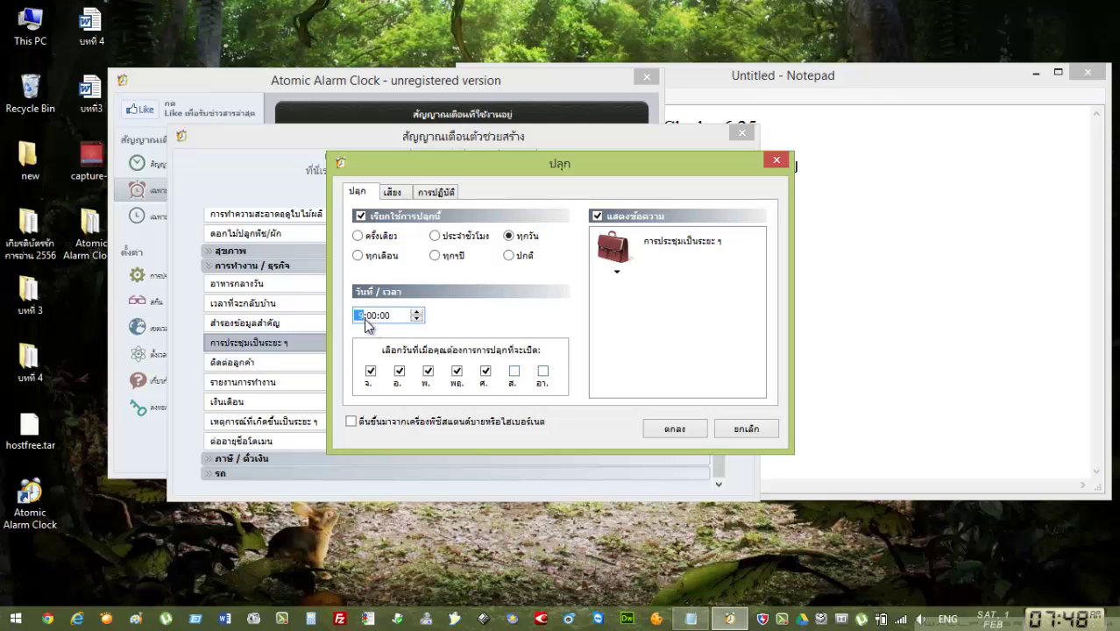
pyautogui.click(395, 192)
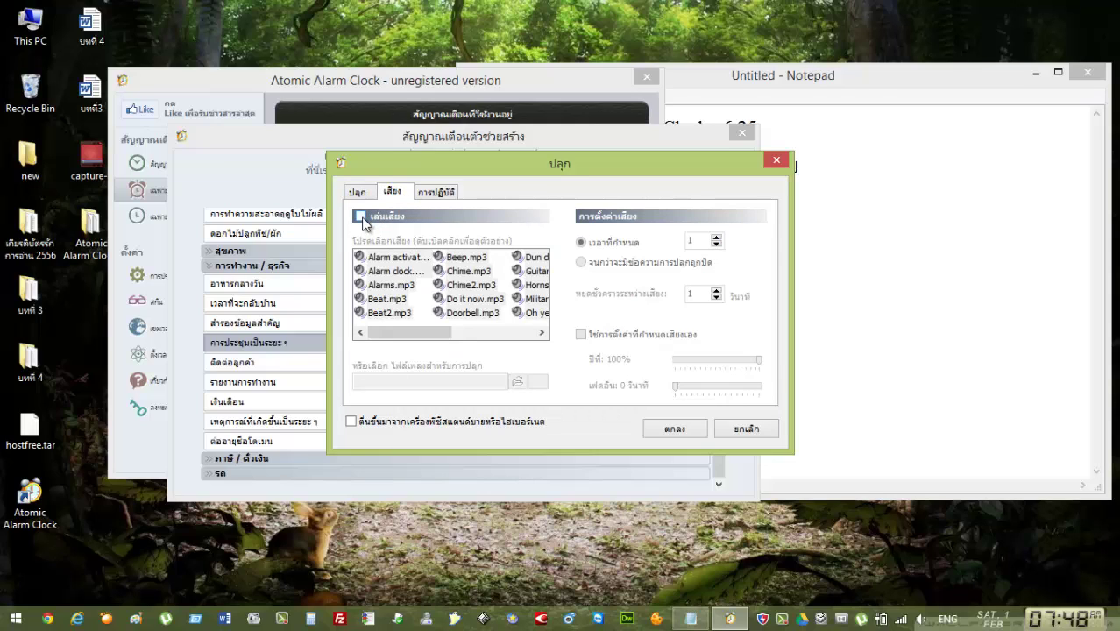
pyautogui.click(360, 217)
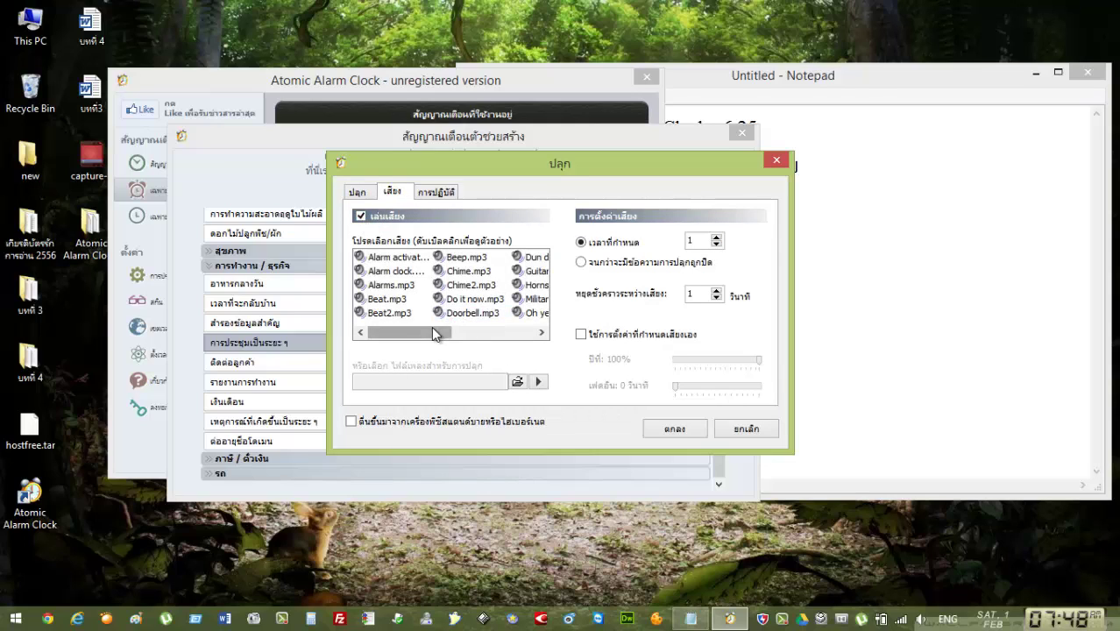
# Choose Guitar.mp3 as the alarm sound, save the meeting alarm and close the alarm wizard.
pyautogui.moveTo(432, 333); pyautogui.dragTo(475, 333)
pyautogui.click(454, 283)
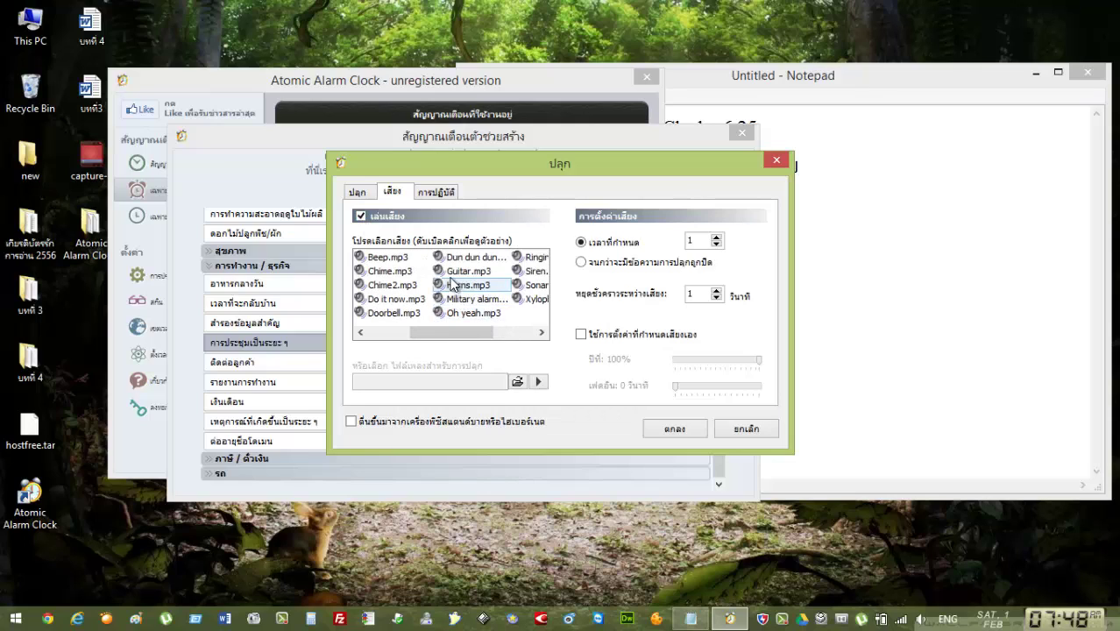
pyautogui.click(454, 272)
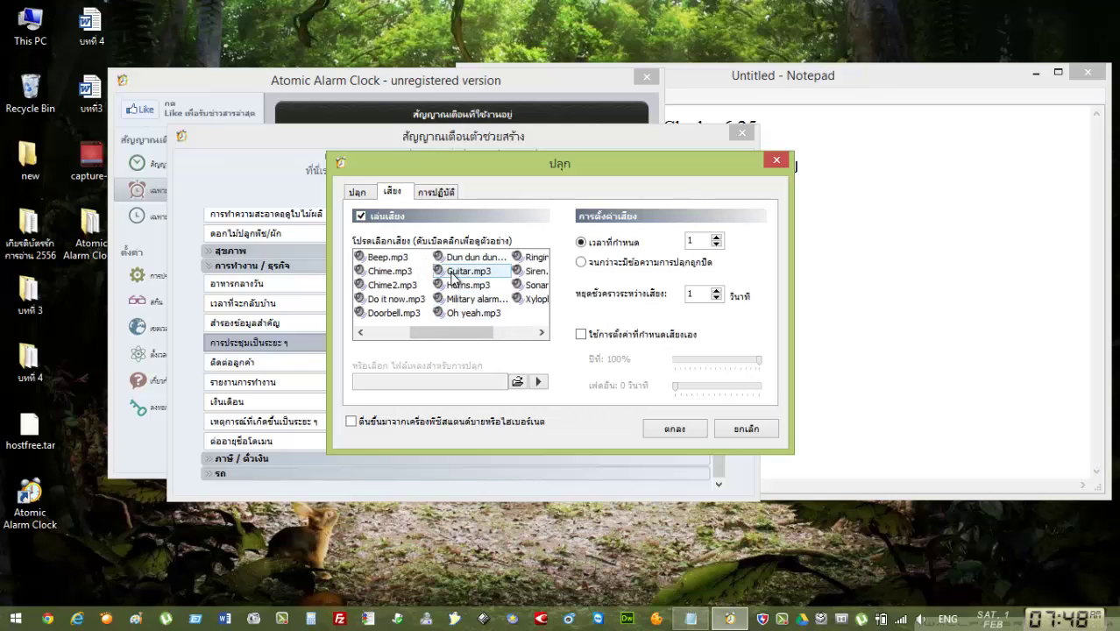
pyautogui.click(674, 429)
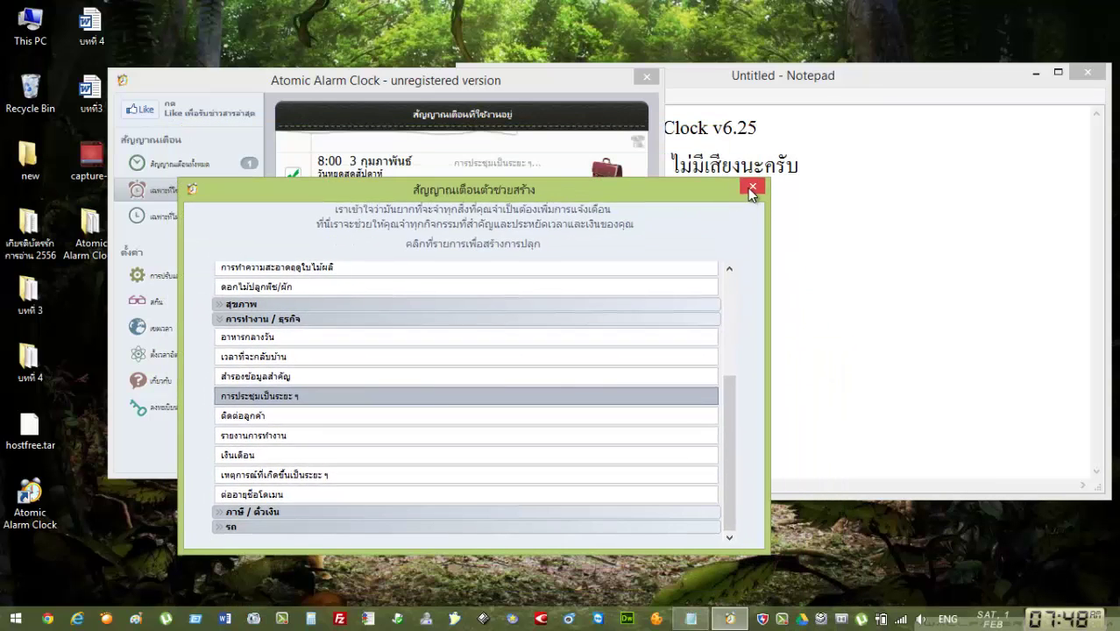
pyautogui.click(751, 189)
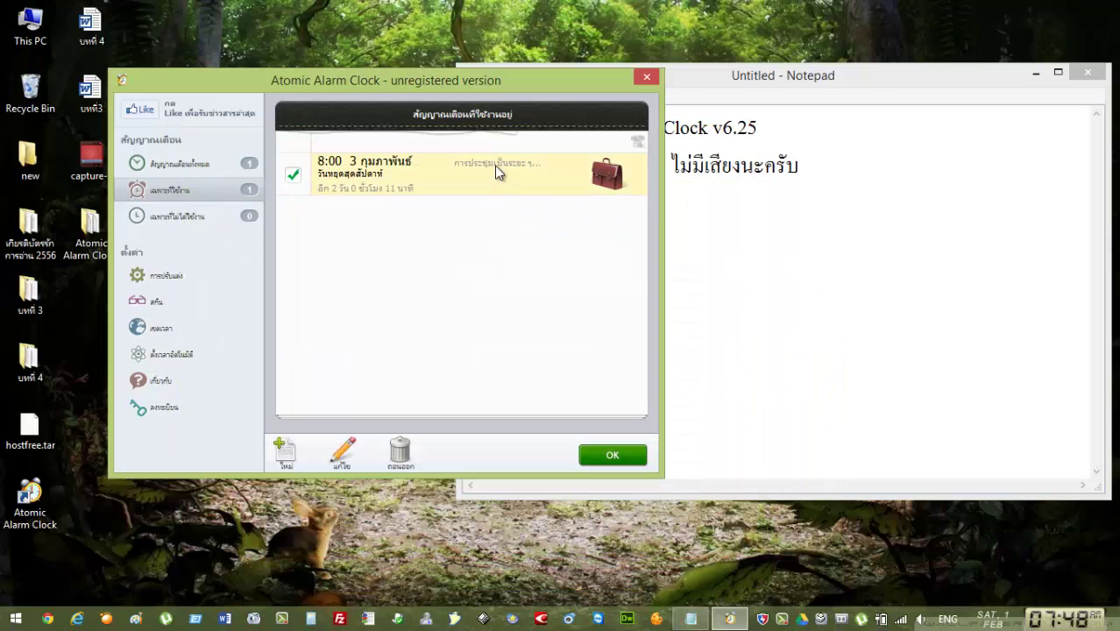
# Start another new alarm (ปลุกใหม่) and enable its sound playback with Guitar.mp3.
pyautogui.rightClick(620, 175)
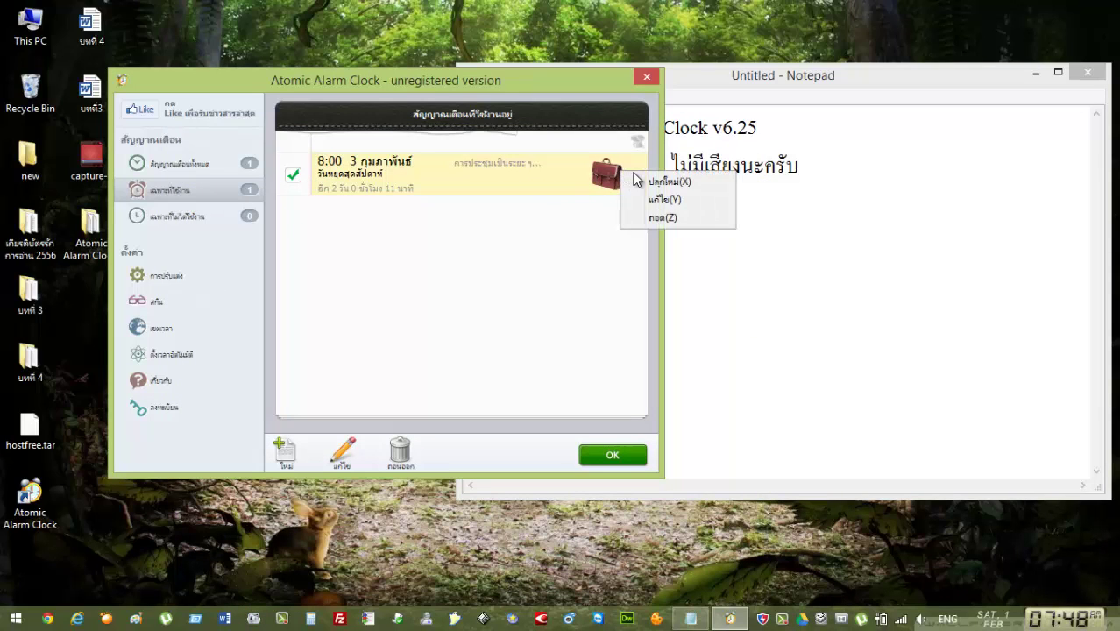
pyautogui.click(652, 181)
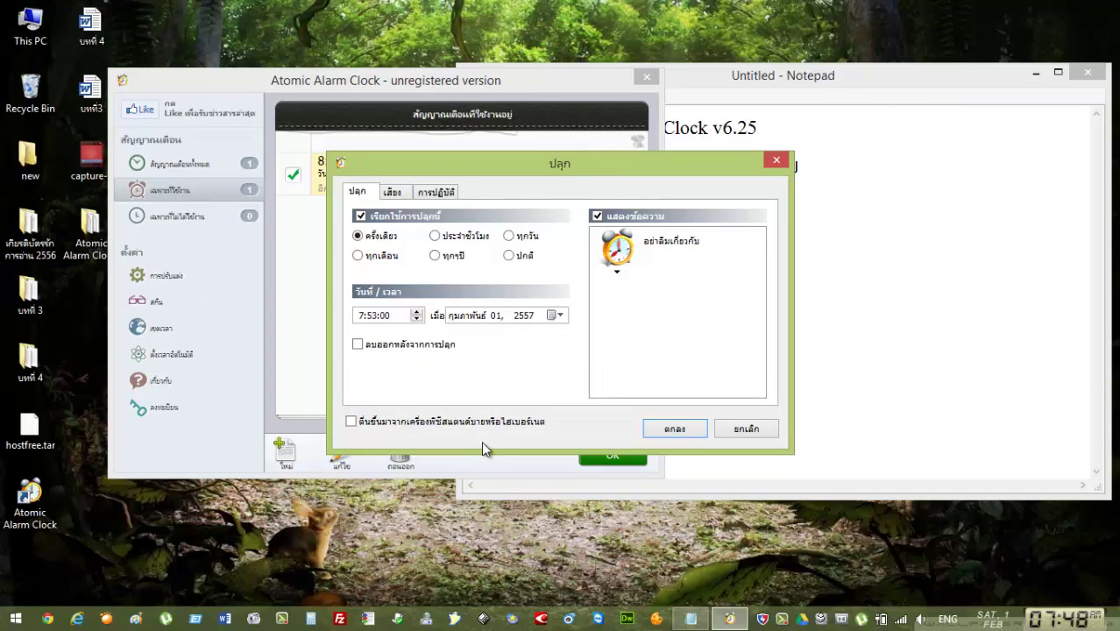
pyautogui.click(392, 191)
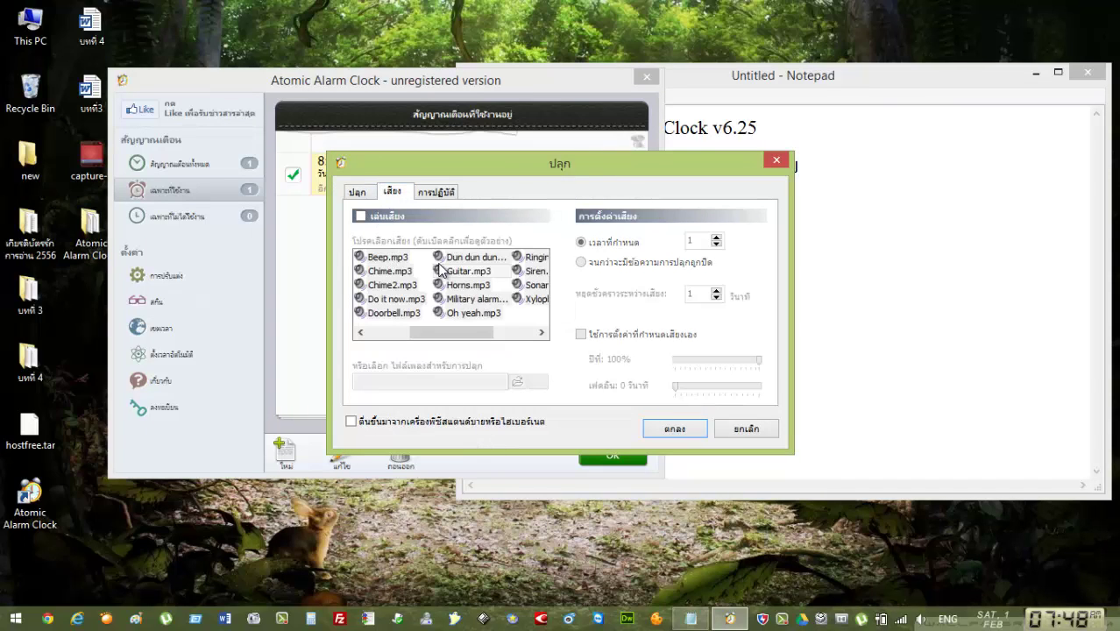
pyautogui.click(360, 216)
pyautogui.click(467, 271)
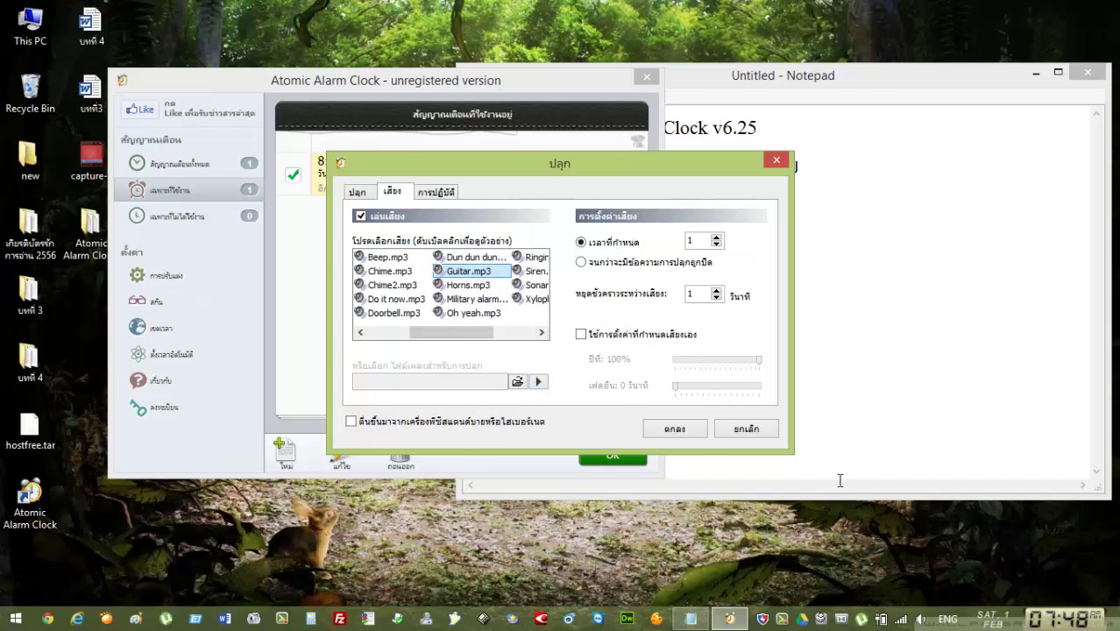
# Raise the system speaker volume to 75.
pyautogui.click(919, 619)
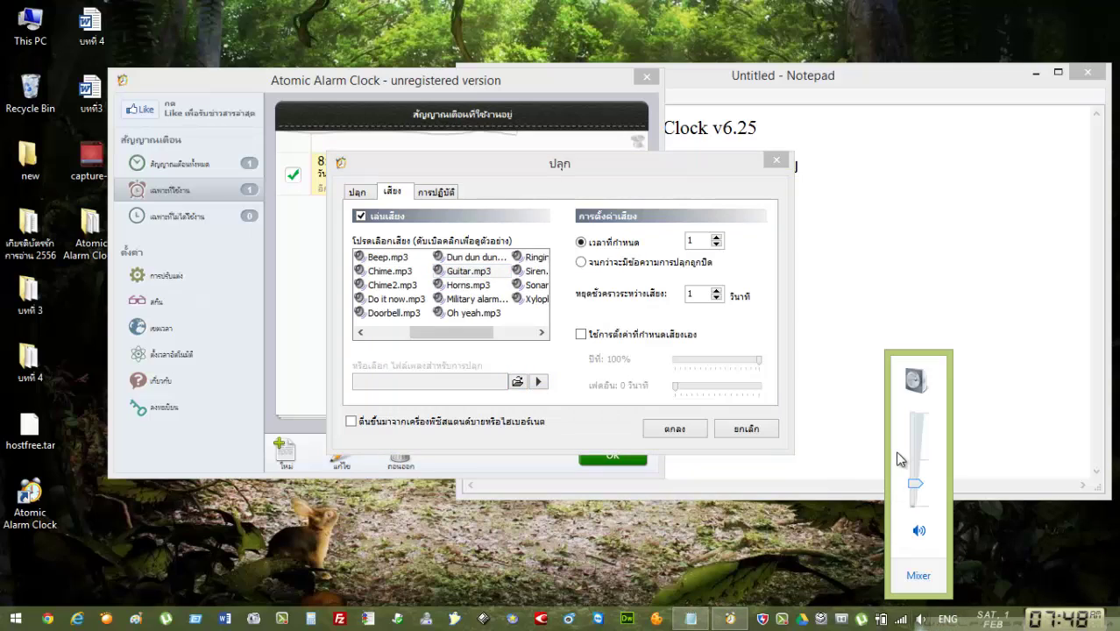
pyautogui.moveTo(903, 458); pyautogui.dragTo(914, 437)
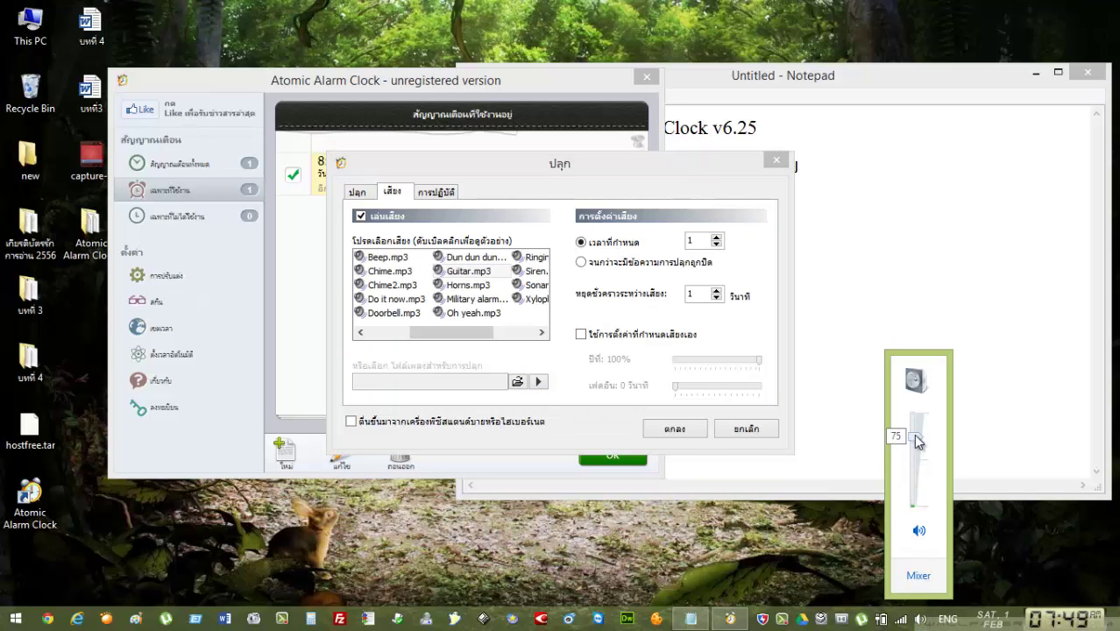
# Try the Sonar, Oh yeah.mp3 and Beep.mp3 sounds, then select Chime.mp3 and save the new alarm.
pyautogui.click(495, 284)
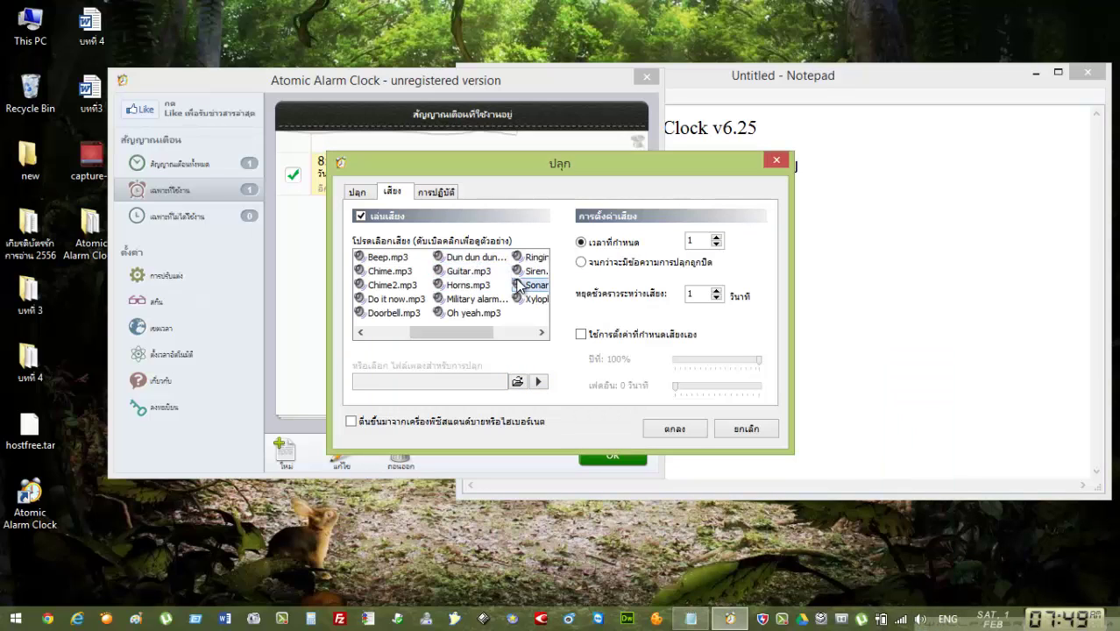
pyautogui.click(464, 317)
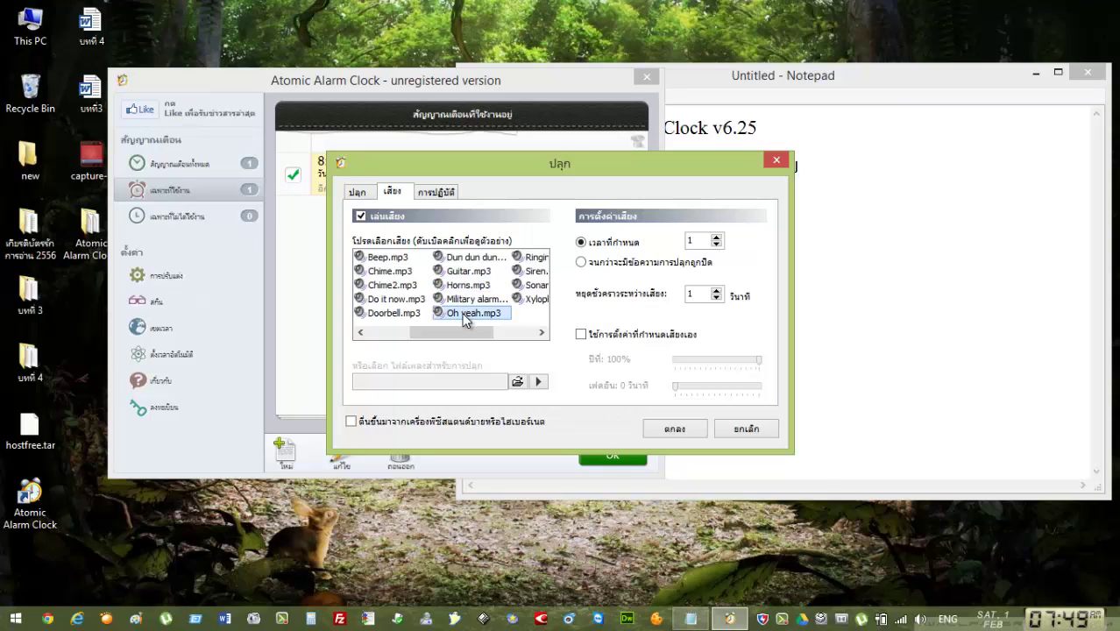
pyautogui.click(383, 257)
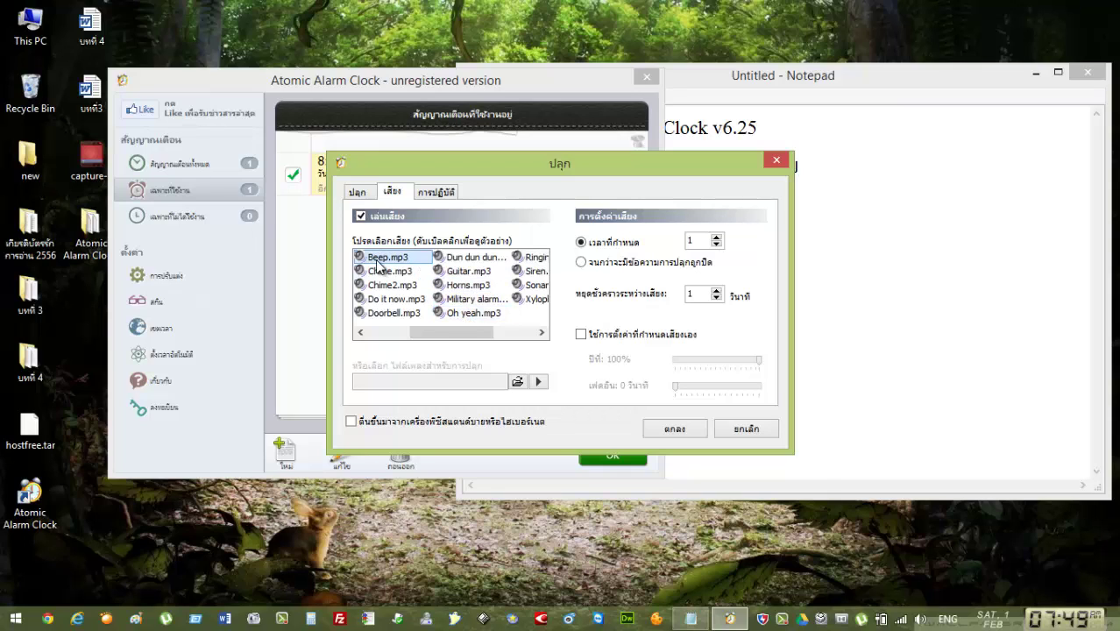
pyautogui.click(381, 273)
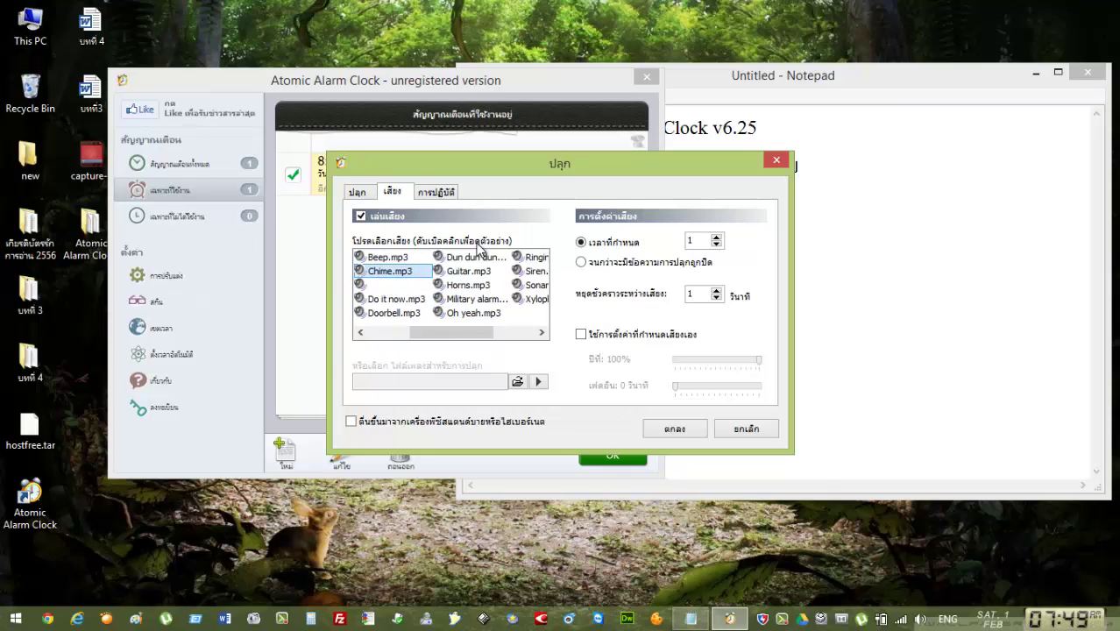
pyautogui.click(674, 428)
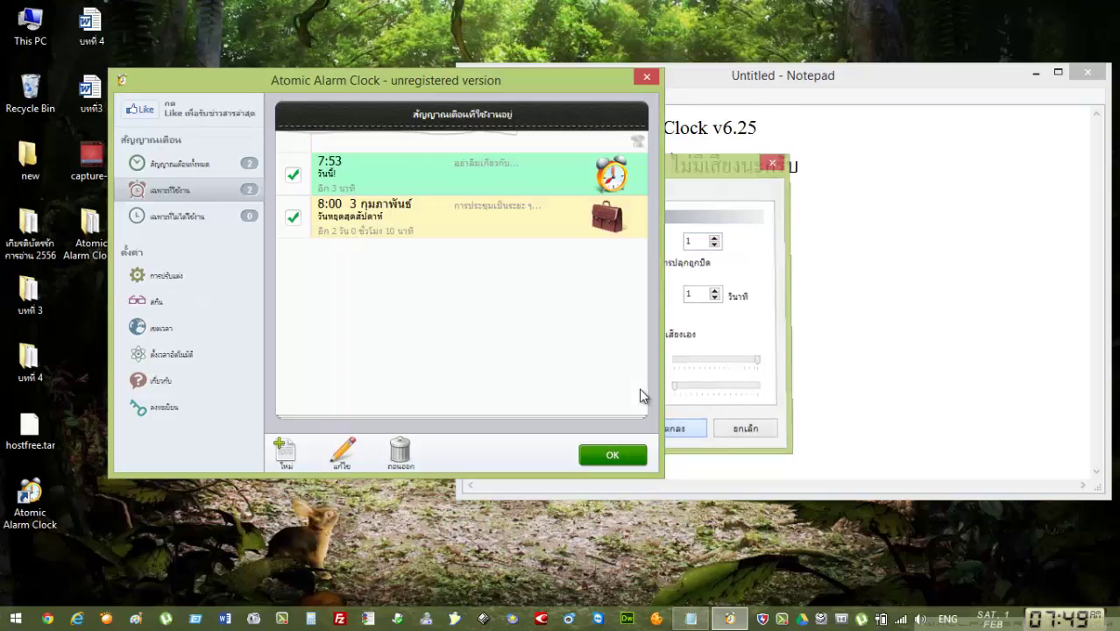
# Open and close the 7:53 alarm's settings and remove that alarm from the list.
pyautogui.doubleClick(402, 176)
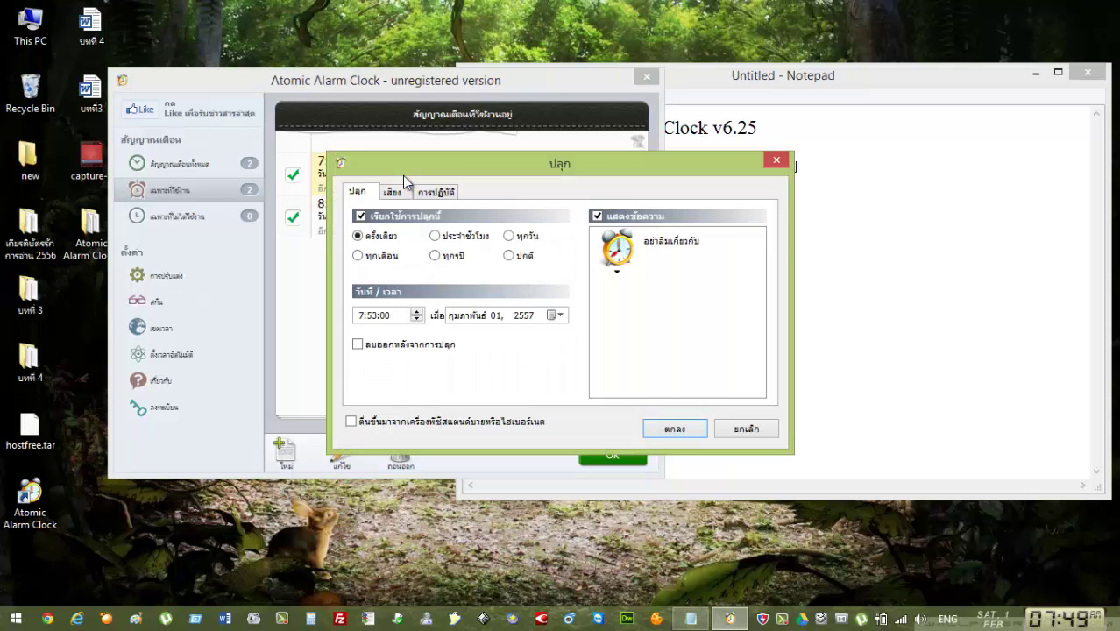
pyautogui.click(775, 162)
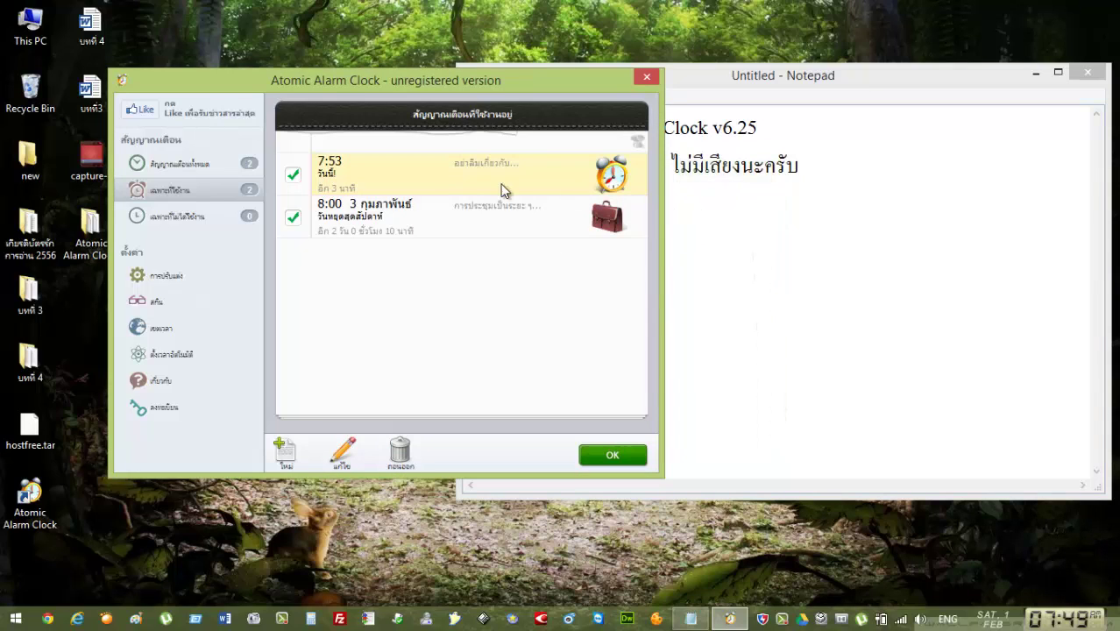
pyautogui.rightClick(439, 169)
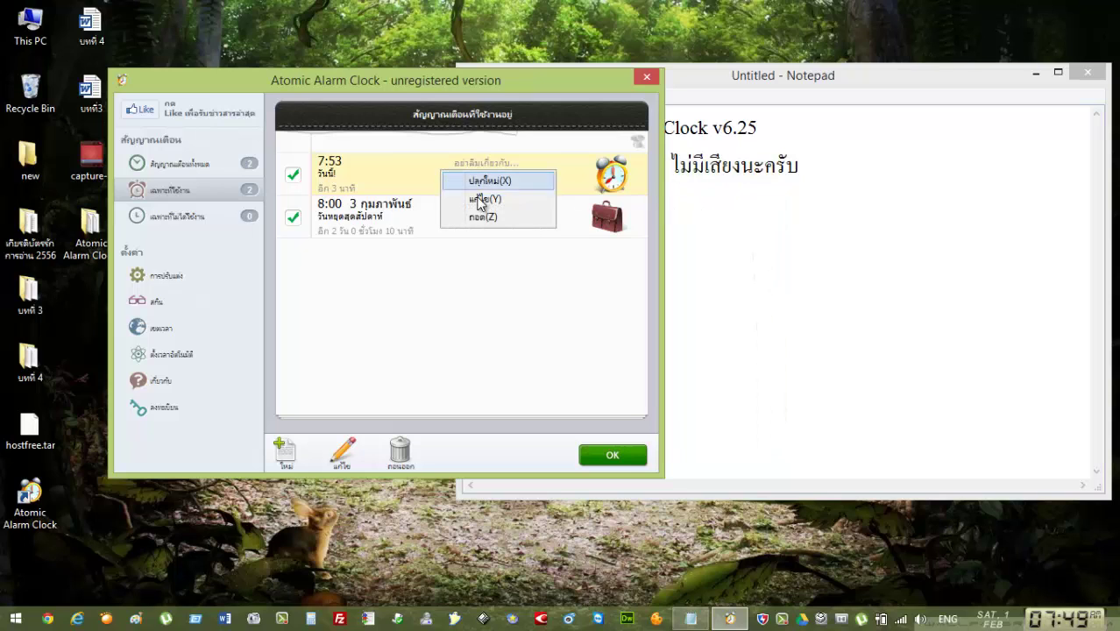
pyautogui.click(483, 217)
# Change the weekday meeting alarm's sound to Chime.mp3, save it and close the Atomic Alarm Clock window.
pyautogui.doubleClick(405, 178)
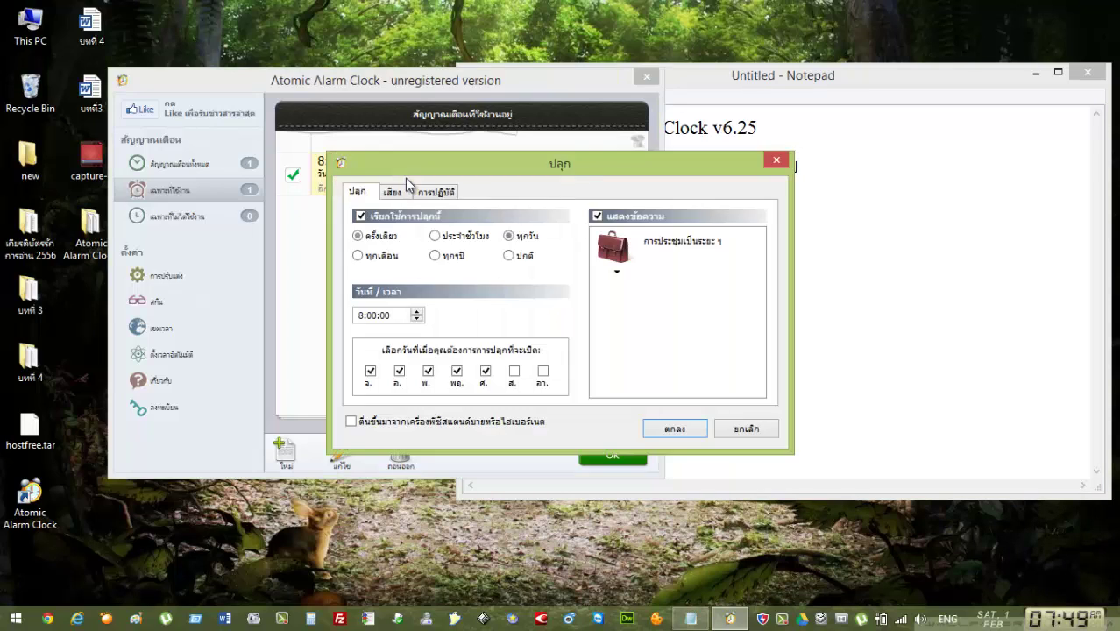
pyautogui.click(392, 191)
pyautogui.click(391, 272)
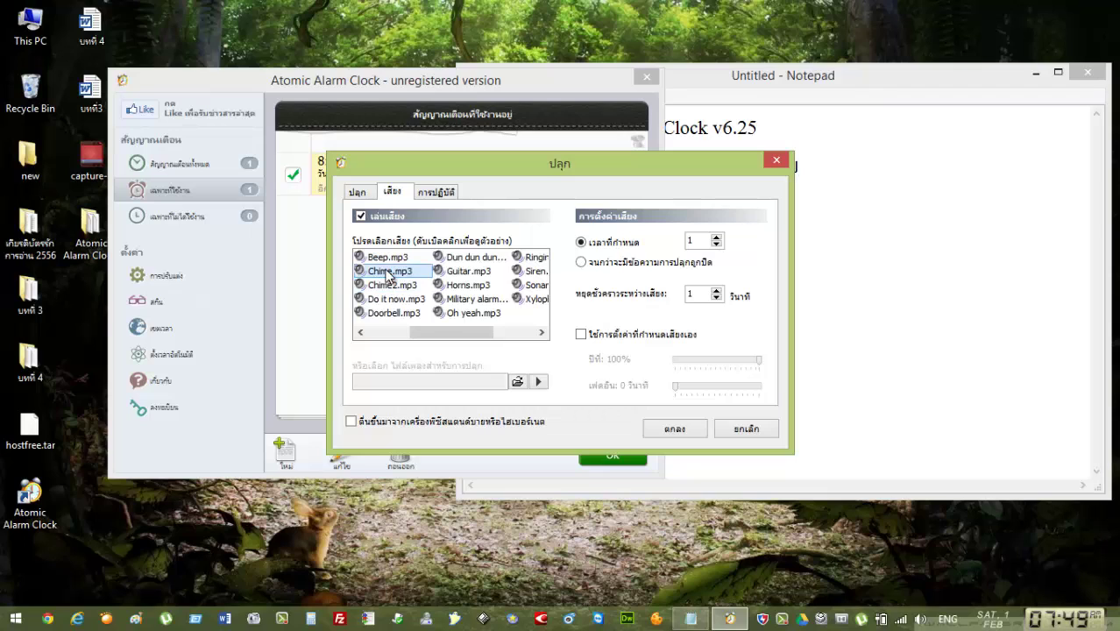
pyautogui.click(693, 427)
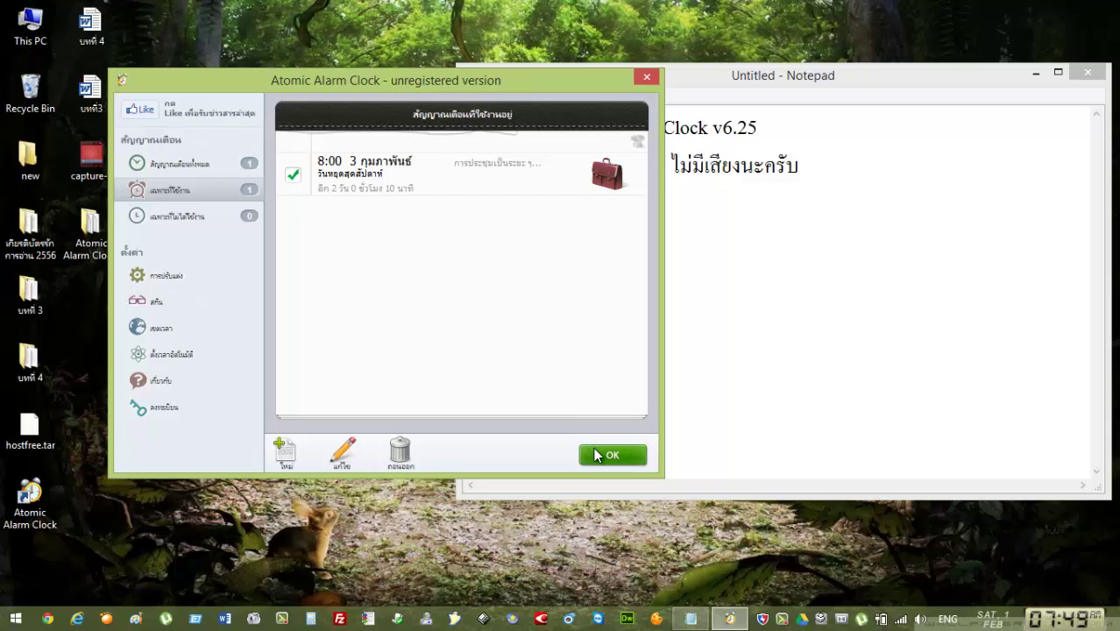
pyautogui.click(595, 454)
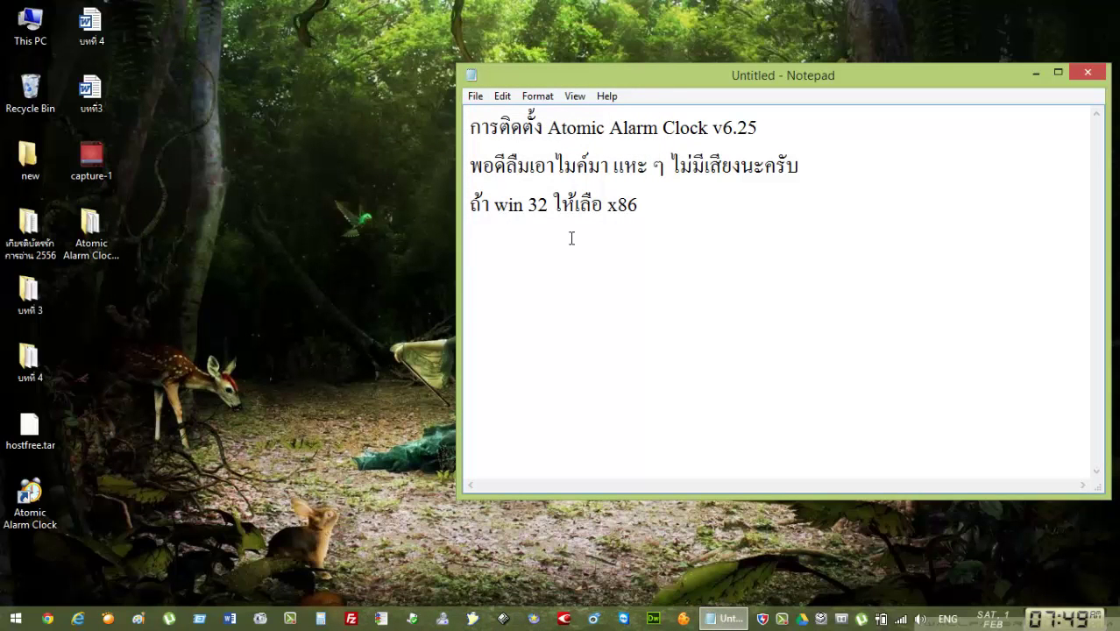
pyautogui.write('.=hwfhfu8')
pyautogui.press('BackSpace')
pyautogui.press('BackSpace')
pyautogui.press('BackSpace')
pyautogui.press('BackSpace')
pyautogui.press('BackSpace')
pyautogui.press('BackSpace')
pyautogui.press('BackSpace')
pyautogui.press('BackSpace')
pyautogui.press('BackSpace')
# Switch the input language to Thai and add the line "ใช้ได้ดีครับ" below the Notepad notes.
pyautogui.hotkey('alt', 'shift')
pyautogui.write('ใช้ได้')
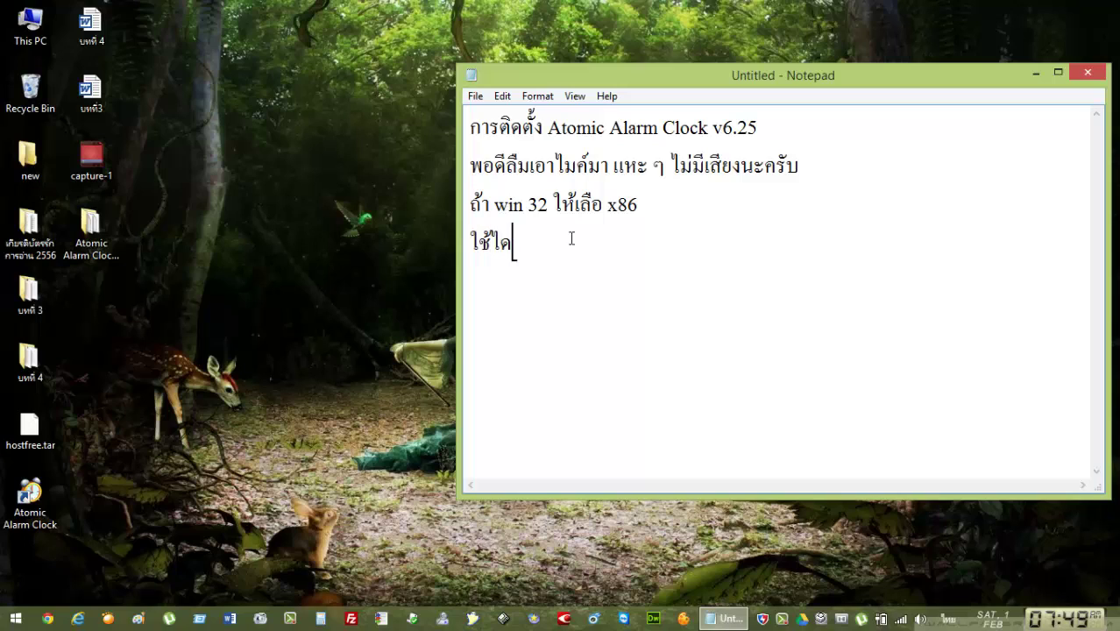
pyautogui.write('ดีครับ')
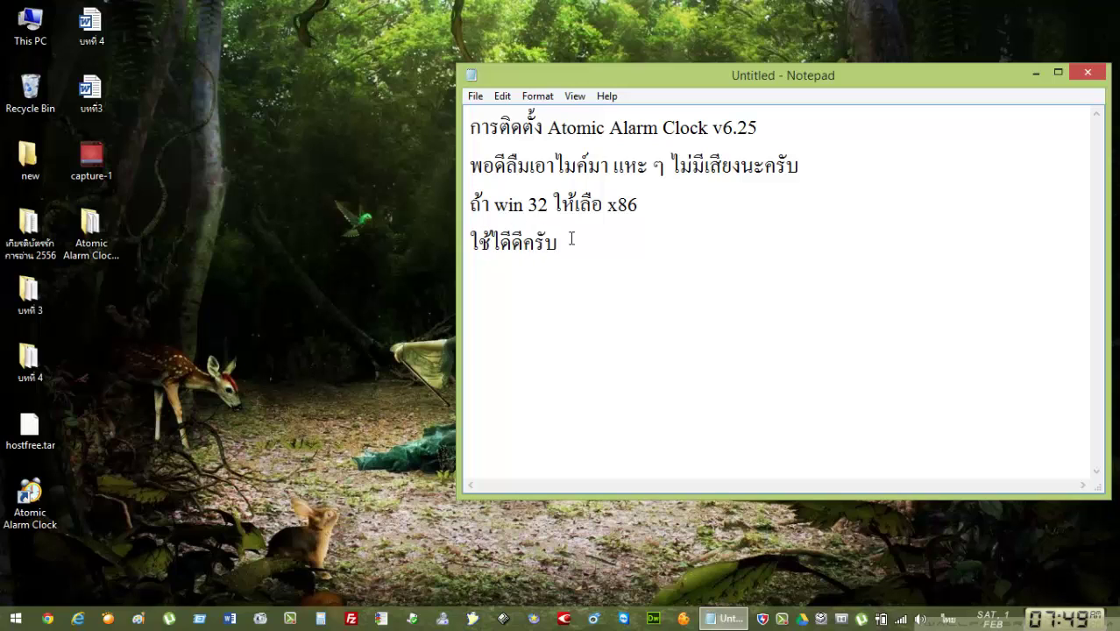
pyautogui.press('Left')
pyautogui.press('Left')
pyautogui.press('Right')
pyautogui.press('Right')
# Append "ภาษาไทยด้วย ใช้ง่าย ok" to the last line of the notes, switching to English input for the final word.
pyautogui.write('ค่ายาไ')
pyautogui.write('ทยด้วย ')
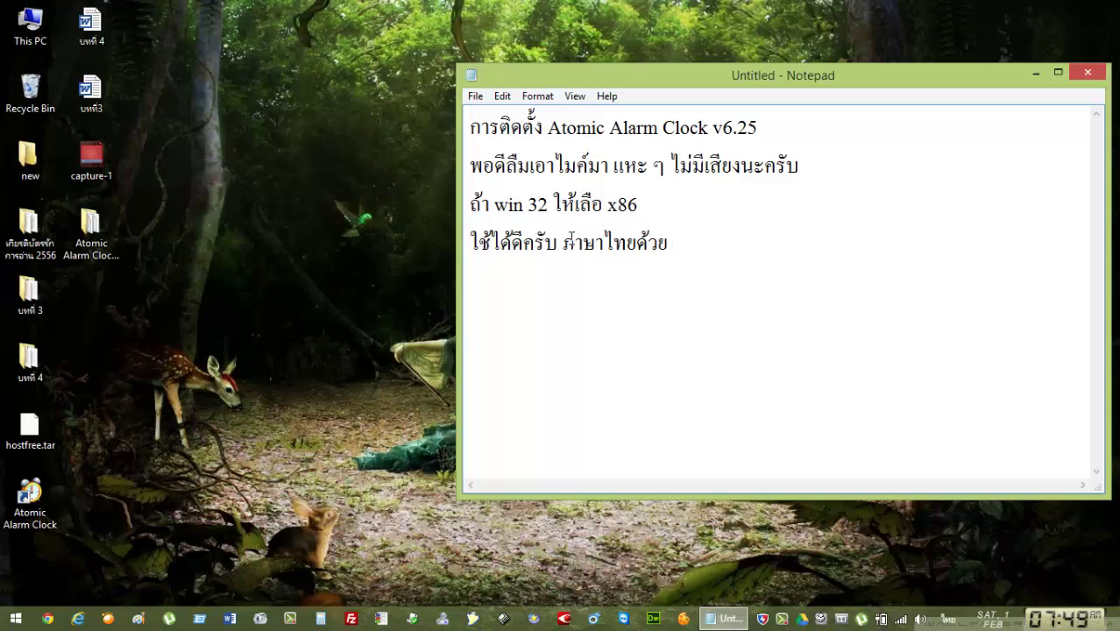
pyautogui.write('ใช้ง่าย')
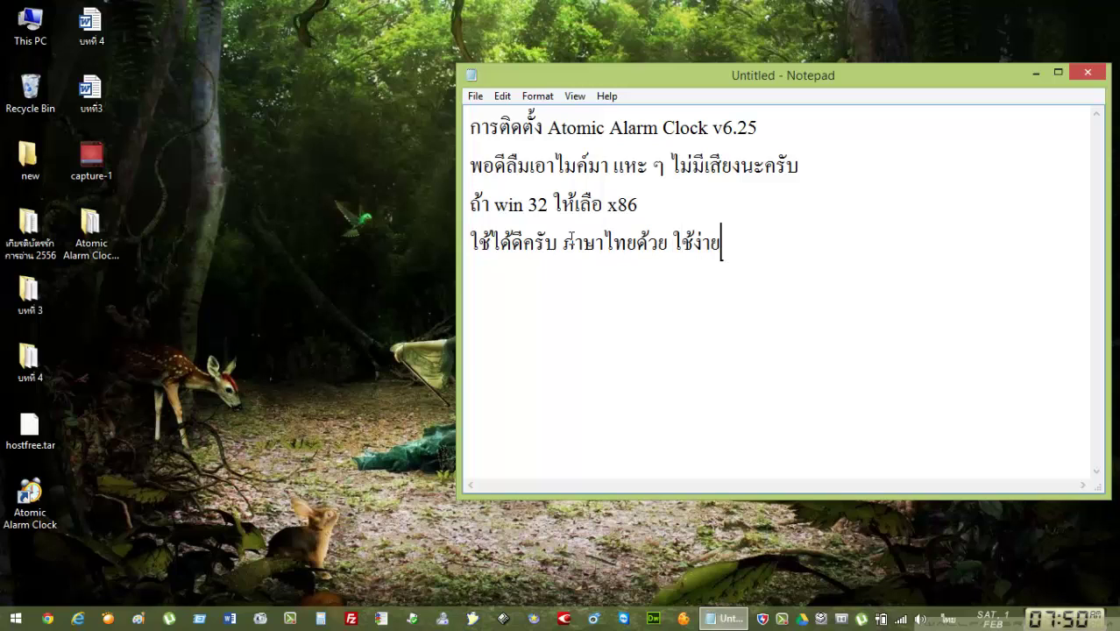
pyautogui.hotkey('alt', 'shift')
pyautogui.write('ok')
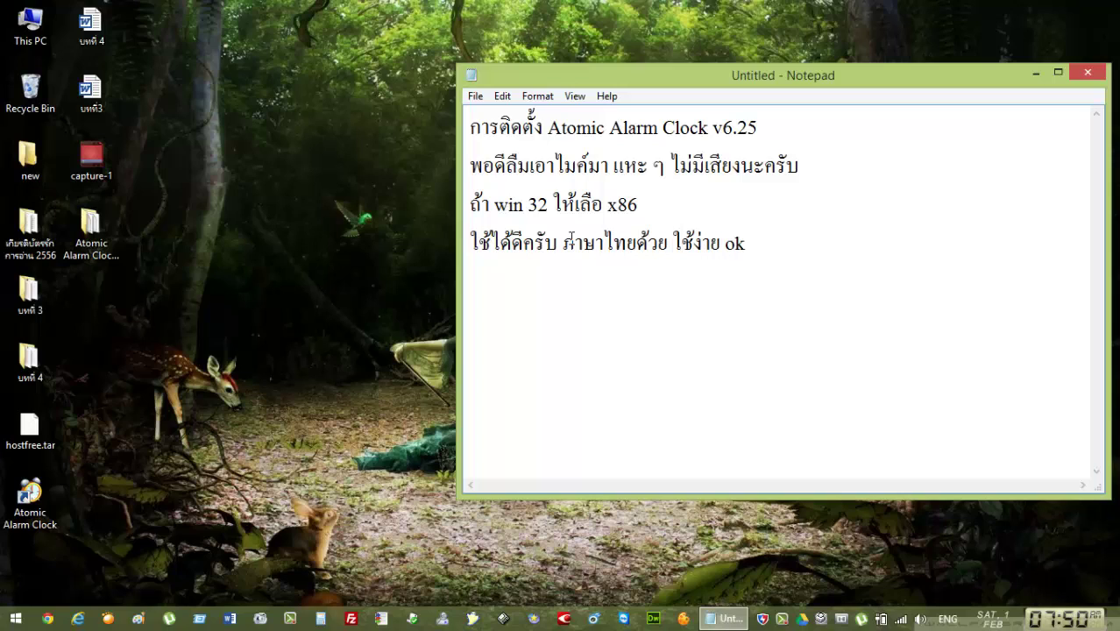